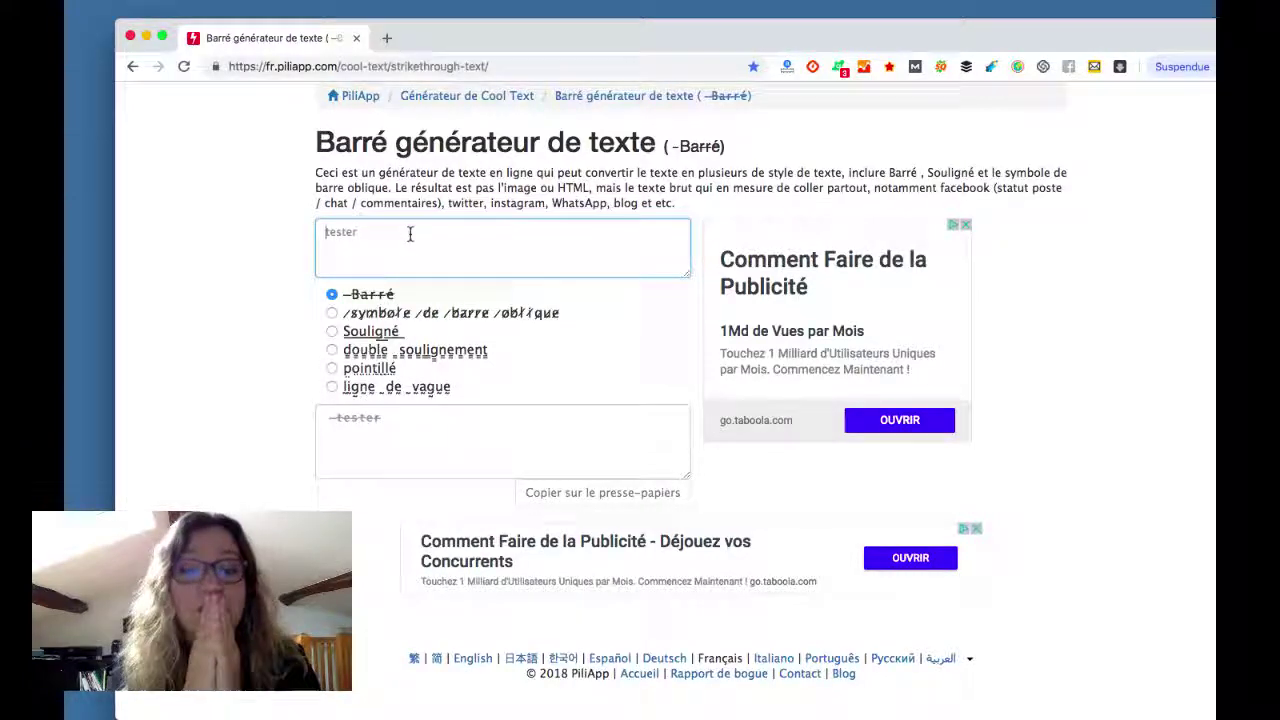
Step: Enter "Hey ! Sur Miss Comm Aujourd'hui, je vous propose un super outil" as the source text of the strikethrough generator
type("H")
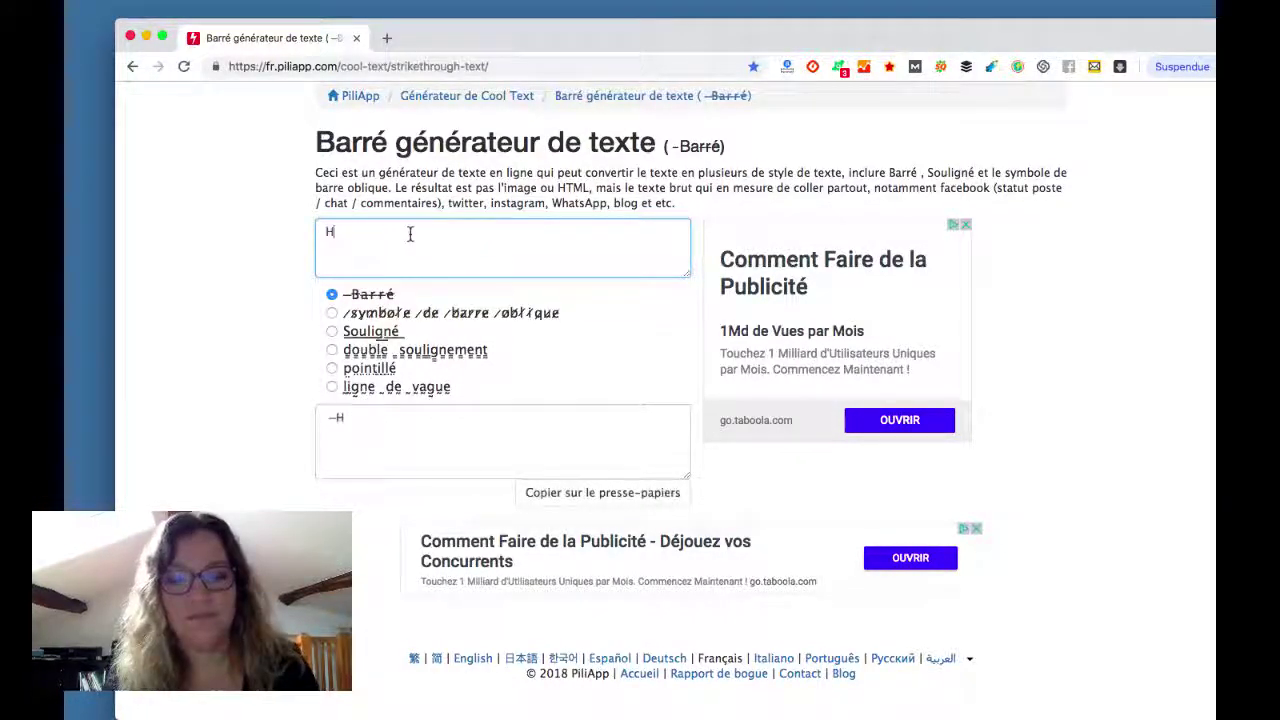
type("ey ! Sur")
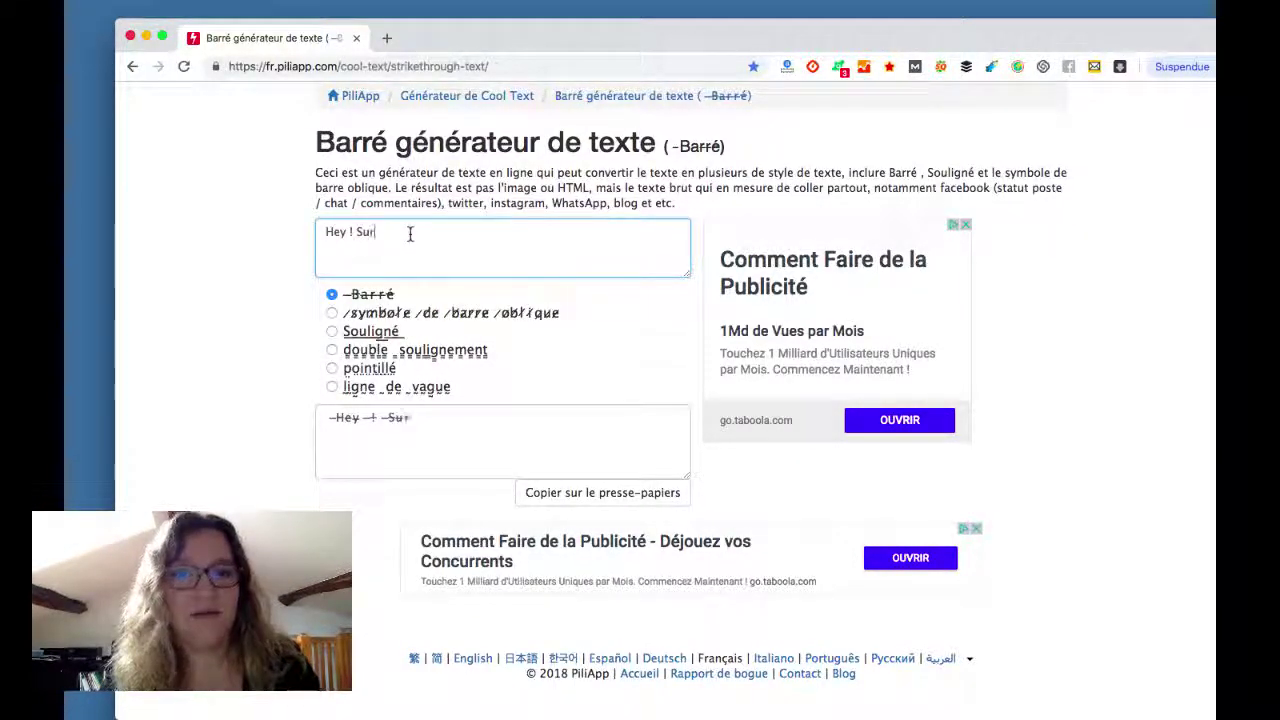
type(" Miss Com")
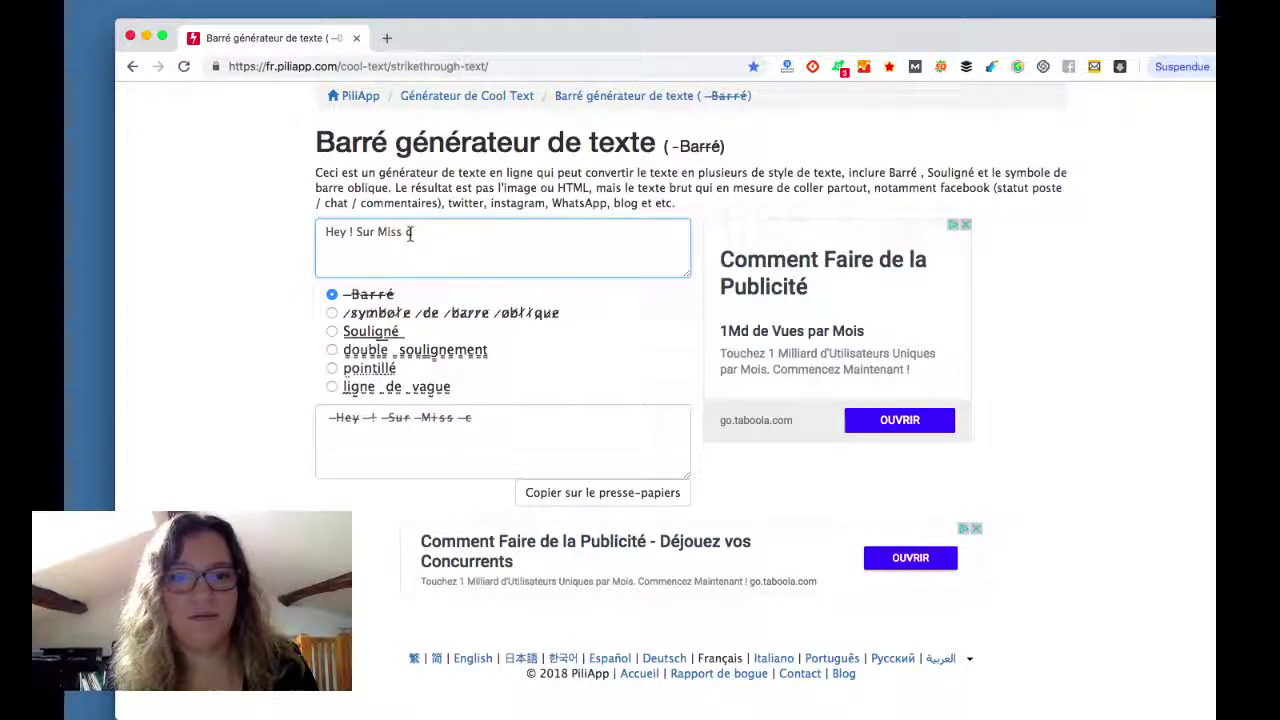
type("m Aujourd'hui, ")
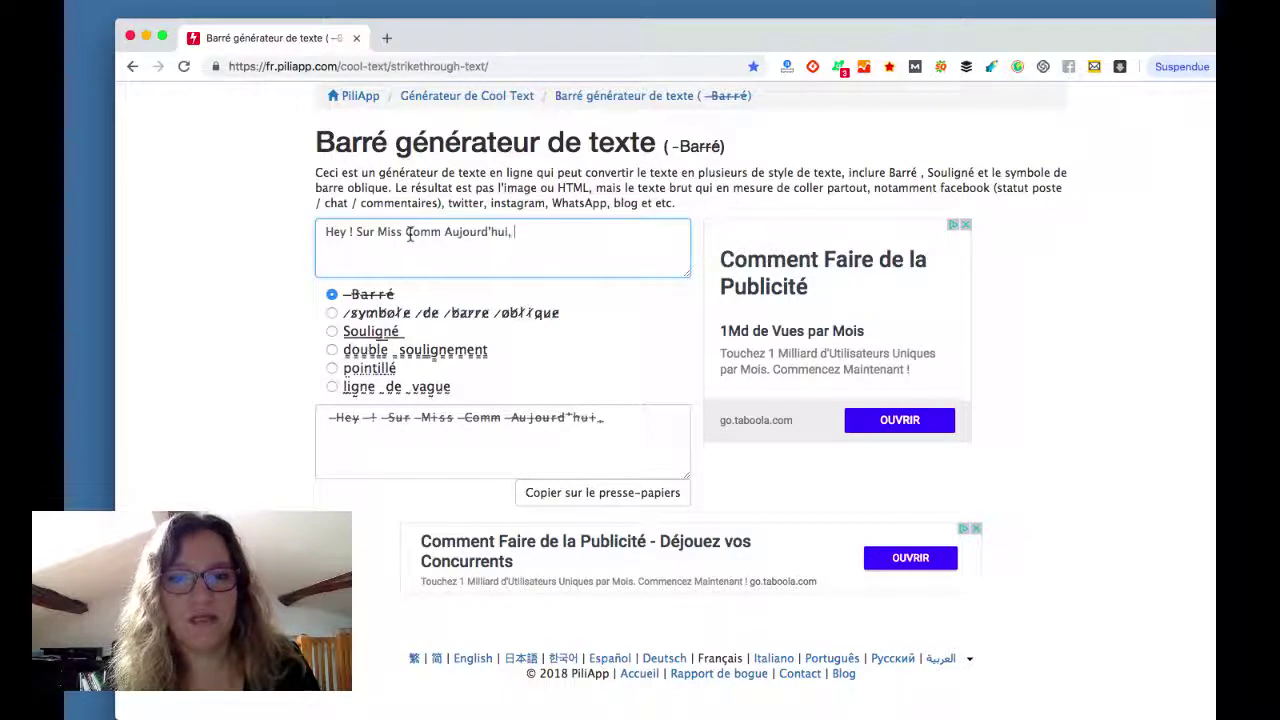
type("je vous pro")
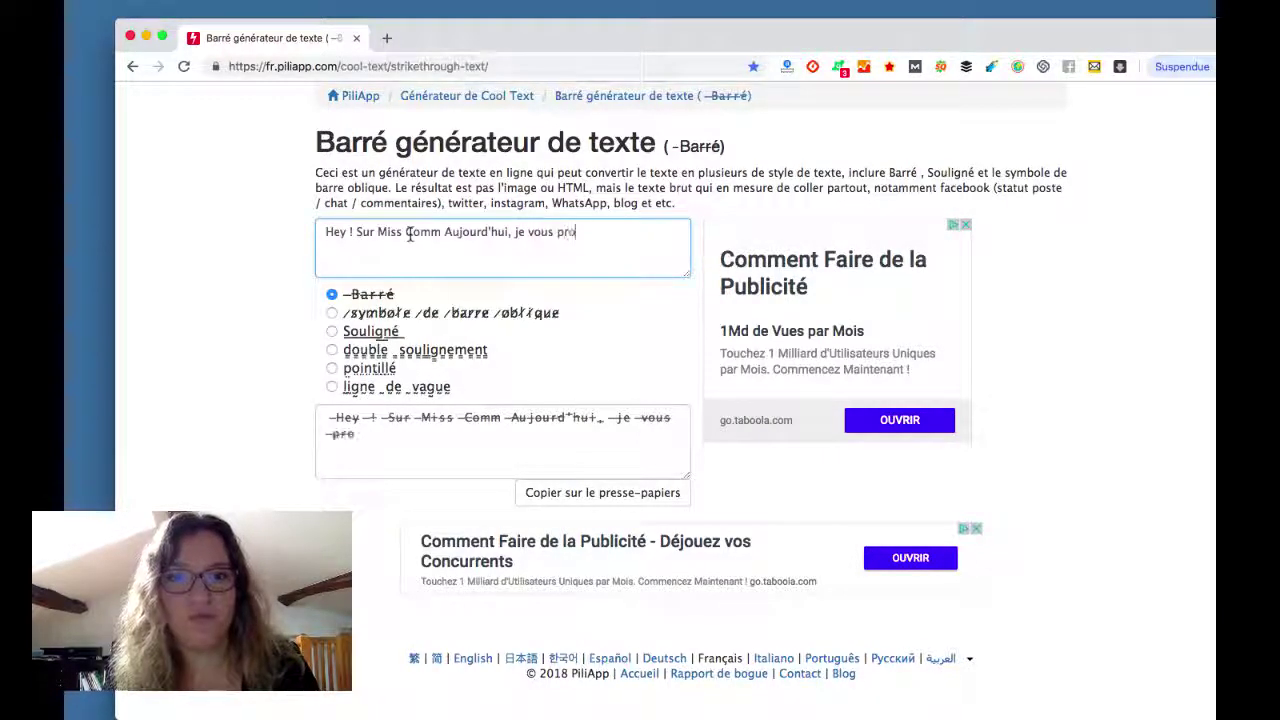
type("pose un")
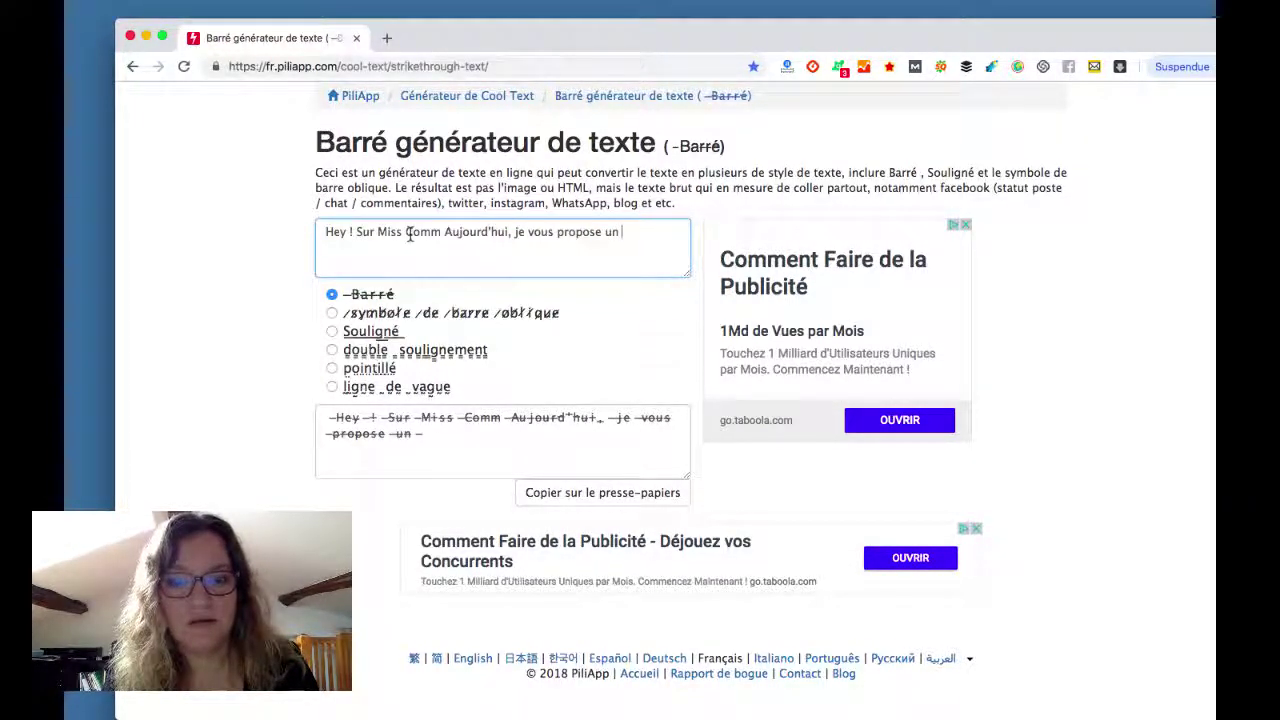
type(" super ")
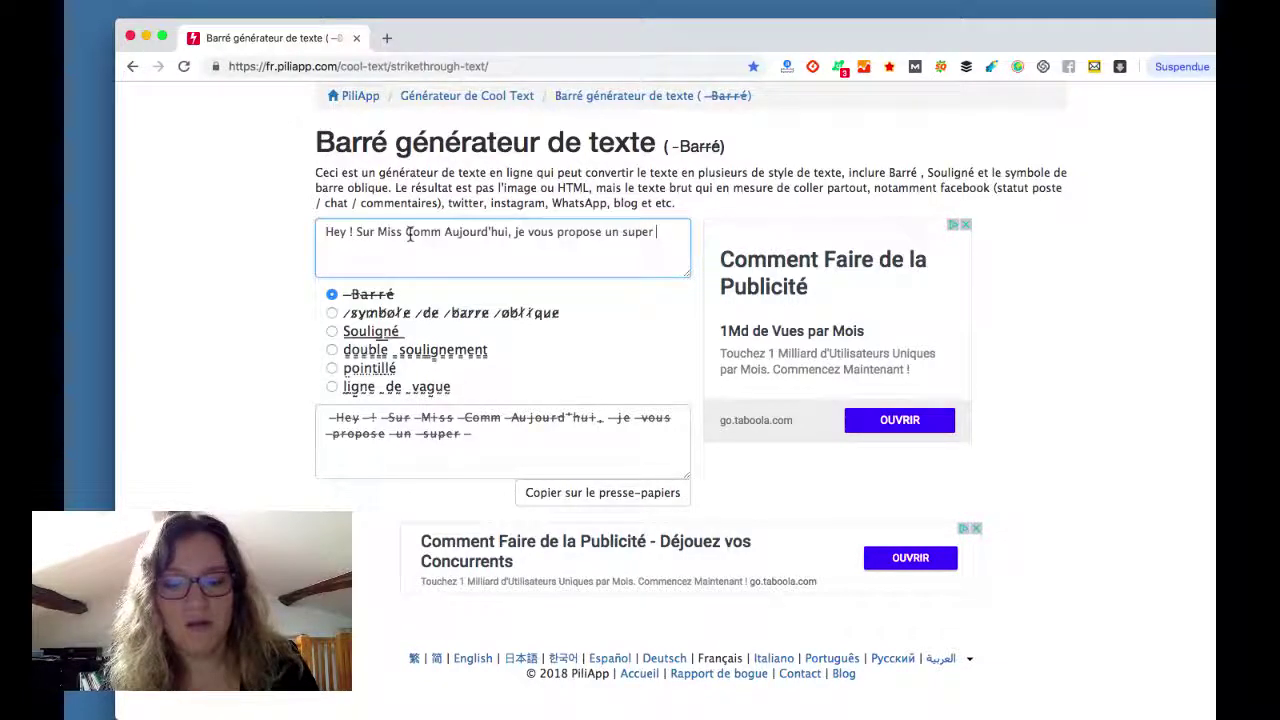
type("outil")
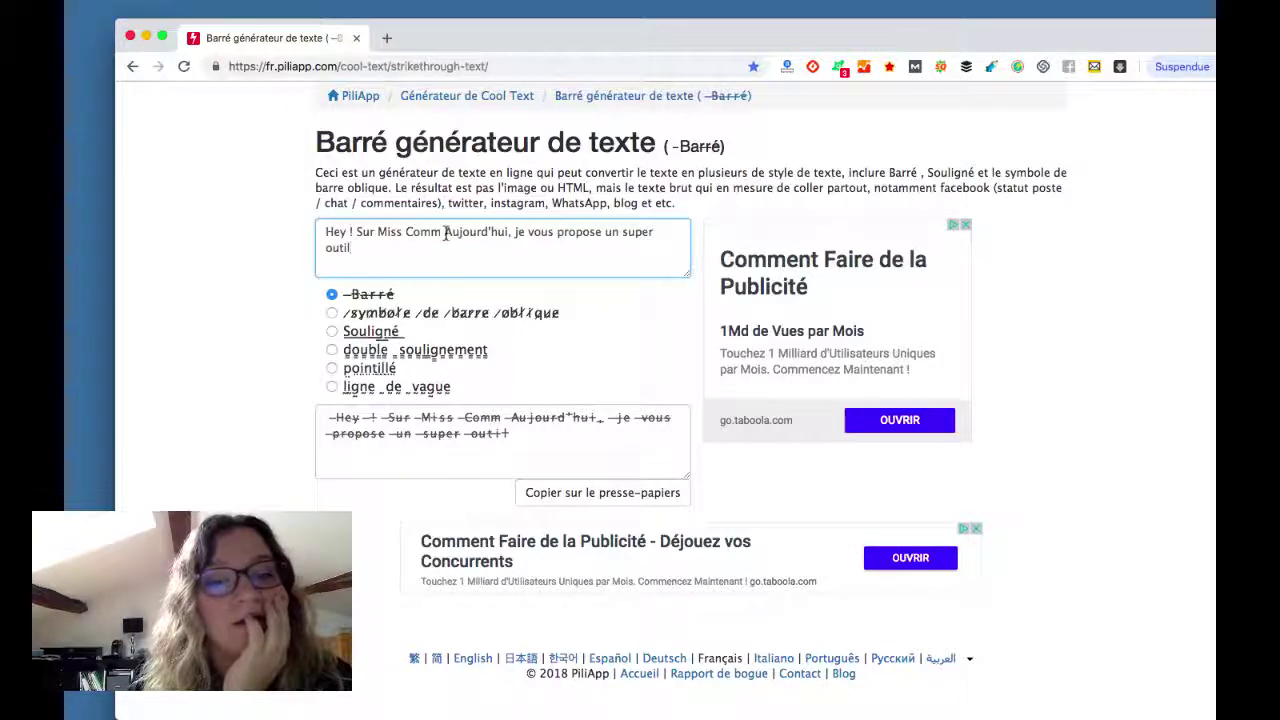
Step: Trim the source text to the single word "Aujourd'hui" by deleting the words before and after it
left_click_drag(444, 236, 221, 216)
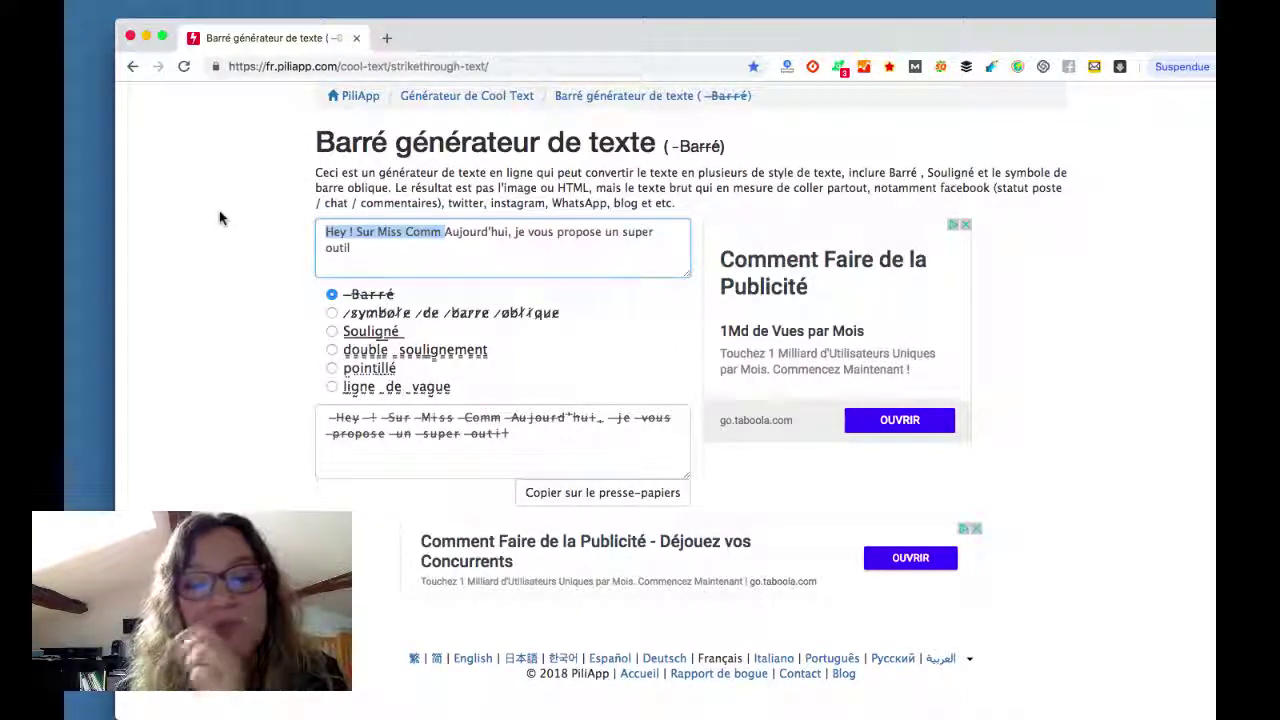
key("BackSpace")
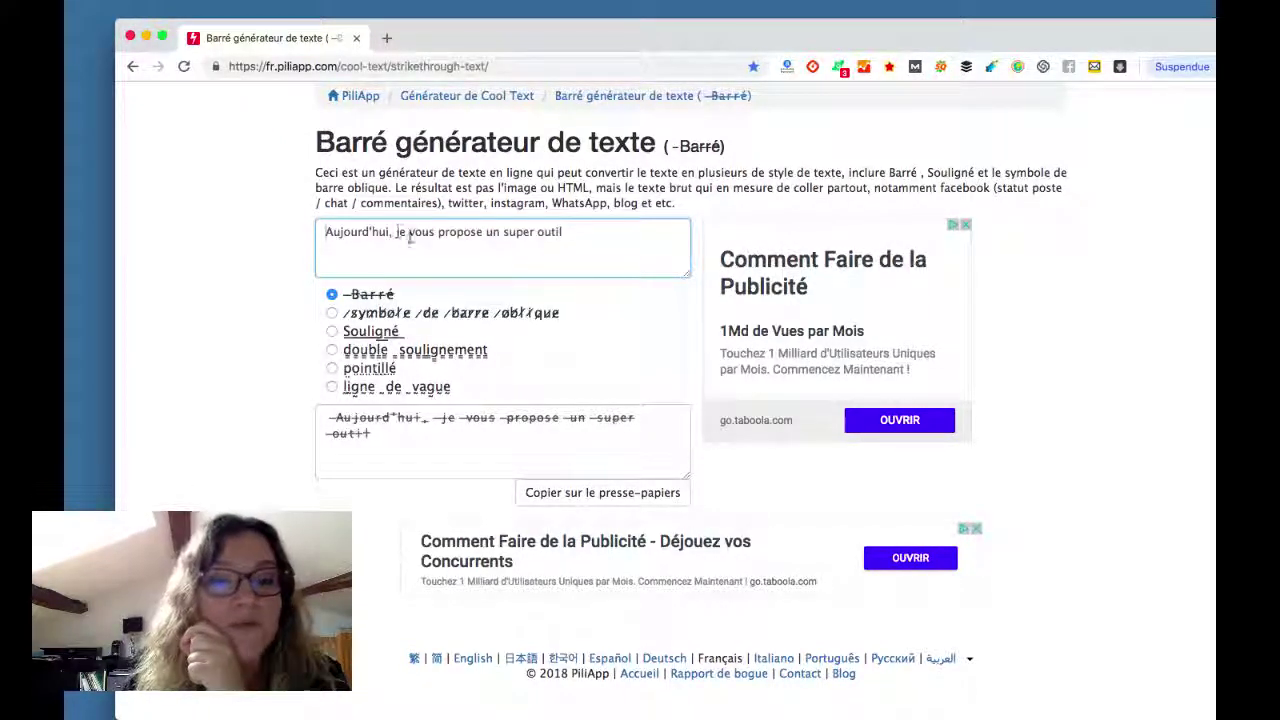
left_click_drag(390, 231, 561, 246)
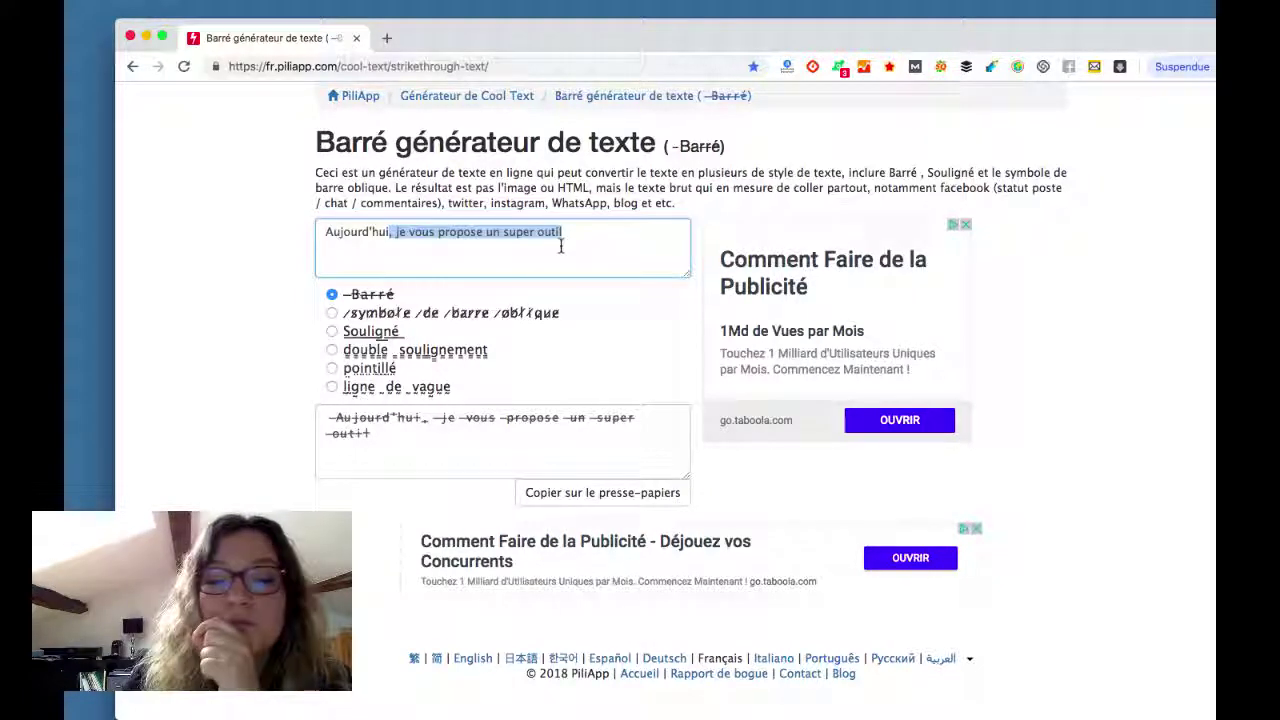
key("BackSpace")
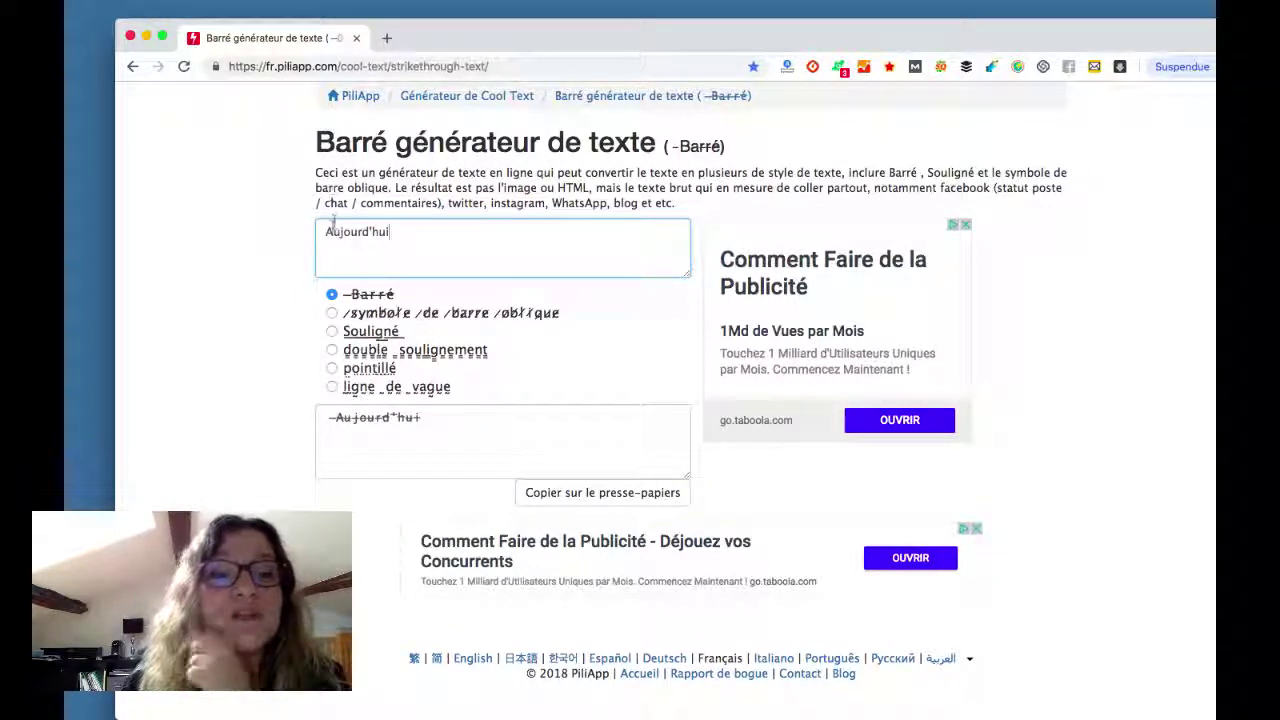
Step: Copy the struck-through version of "Aujourd'hui" to the clipboard and paste it into the browser's address field
left_click_drag(335, 230, 302, 224)
key("super+c")
left_click(408, 229)
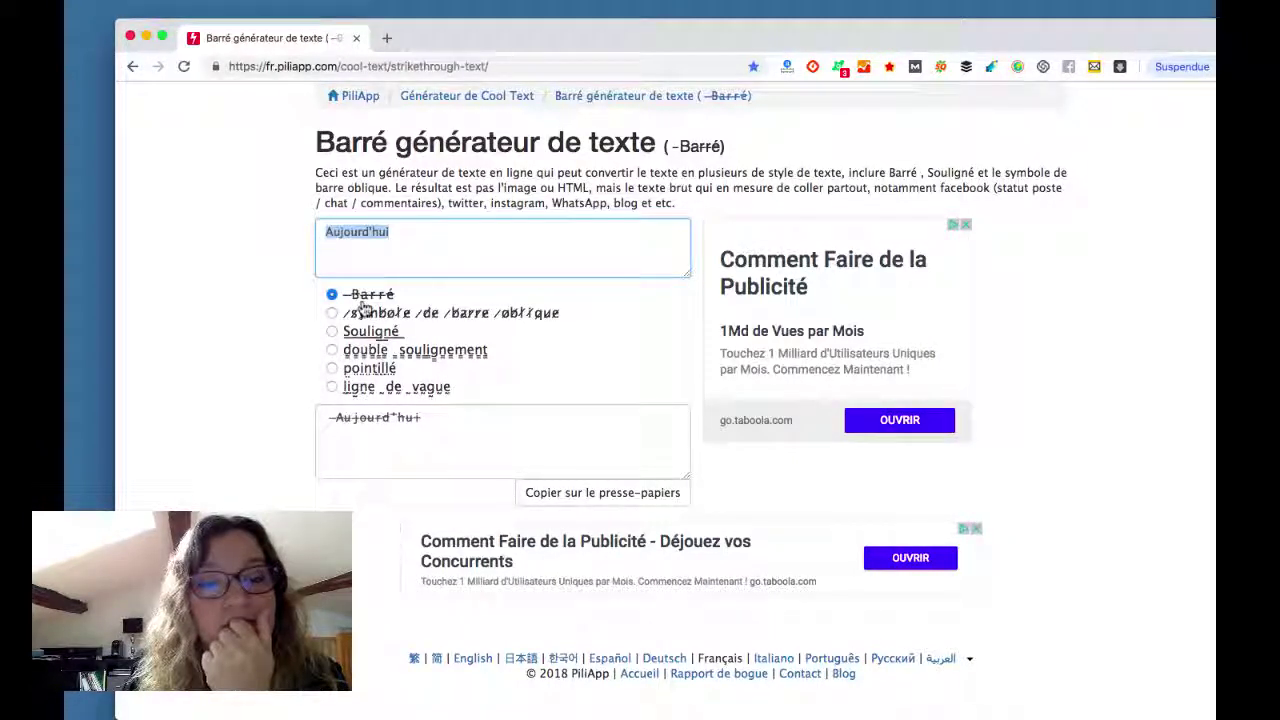
left_click(365, 308)
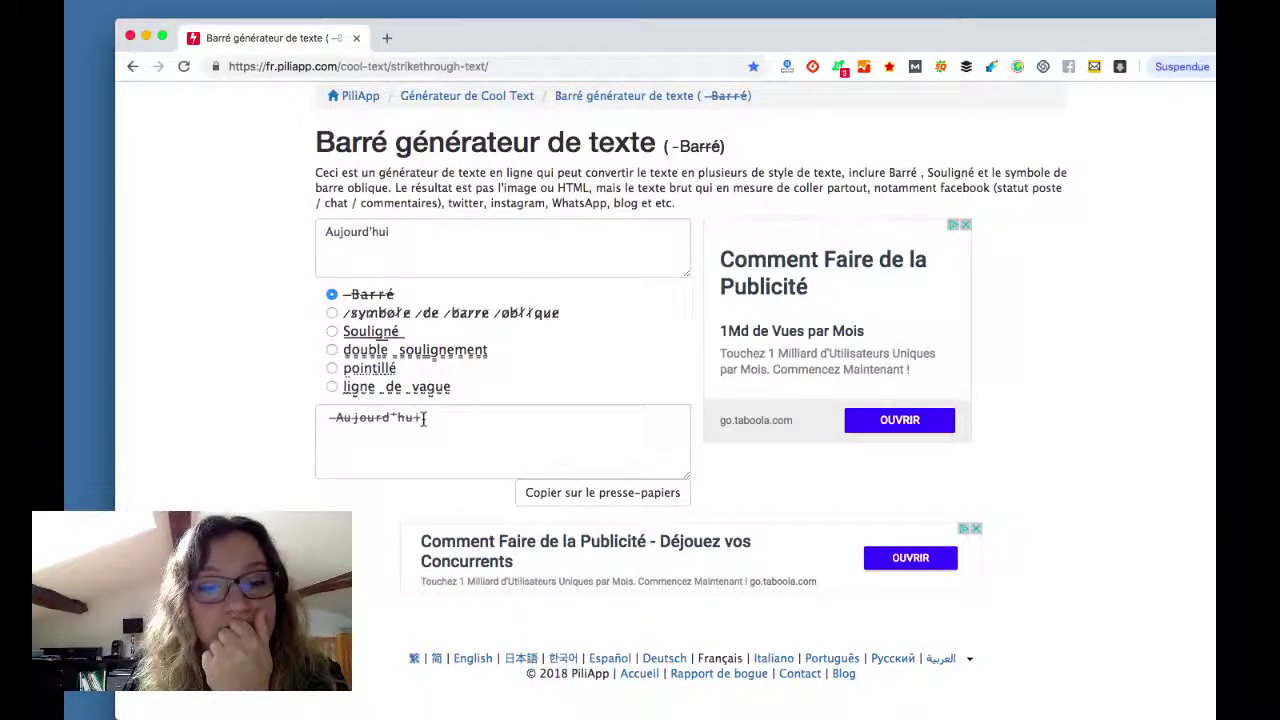
left_click_drag(424, 419, 321, 412)
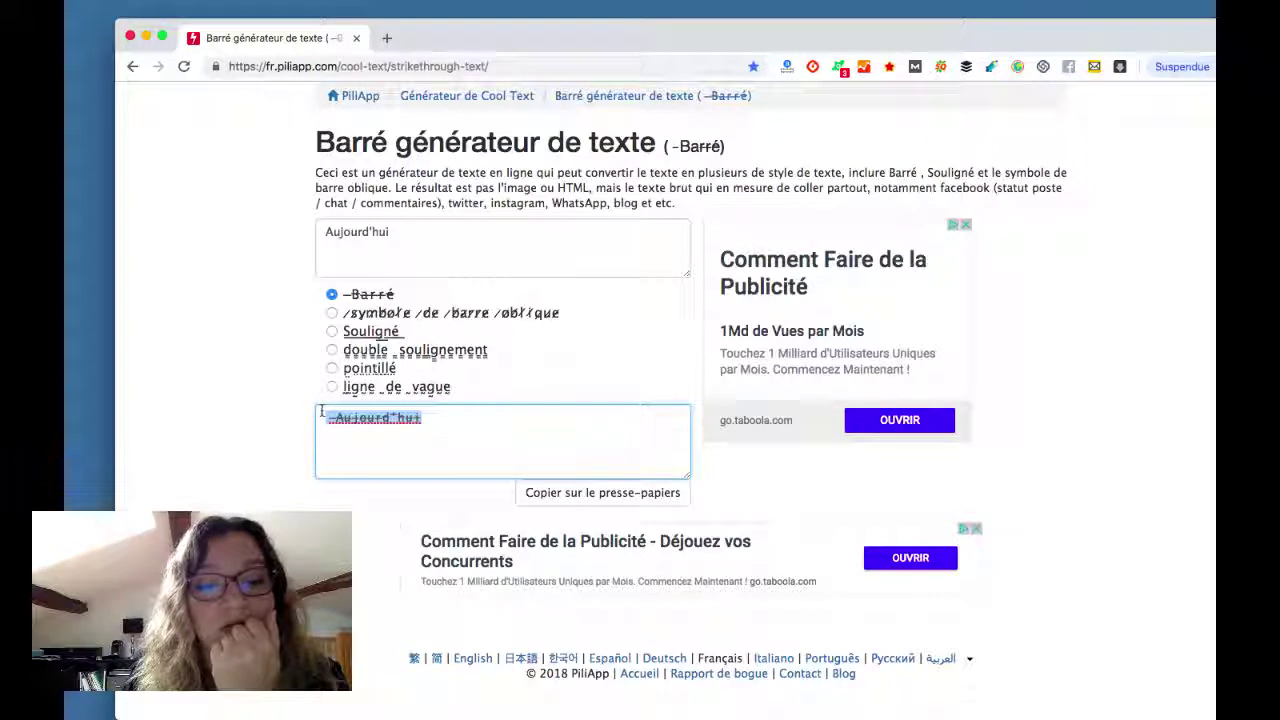
left_click(640, 491)
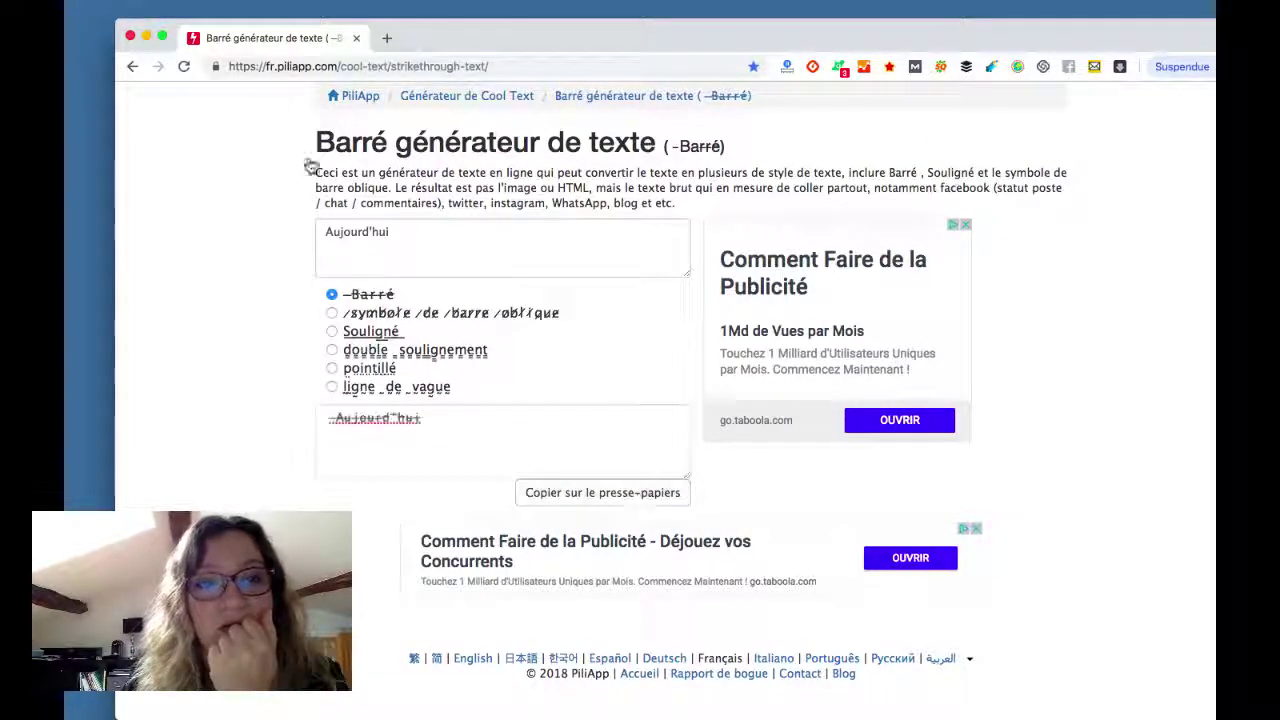
left_click(388, 66)
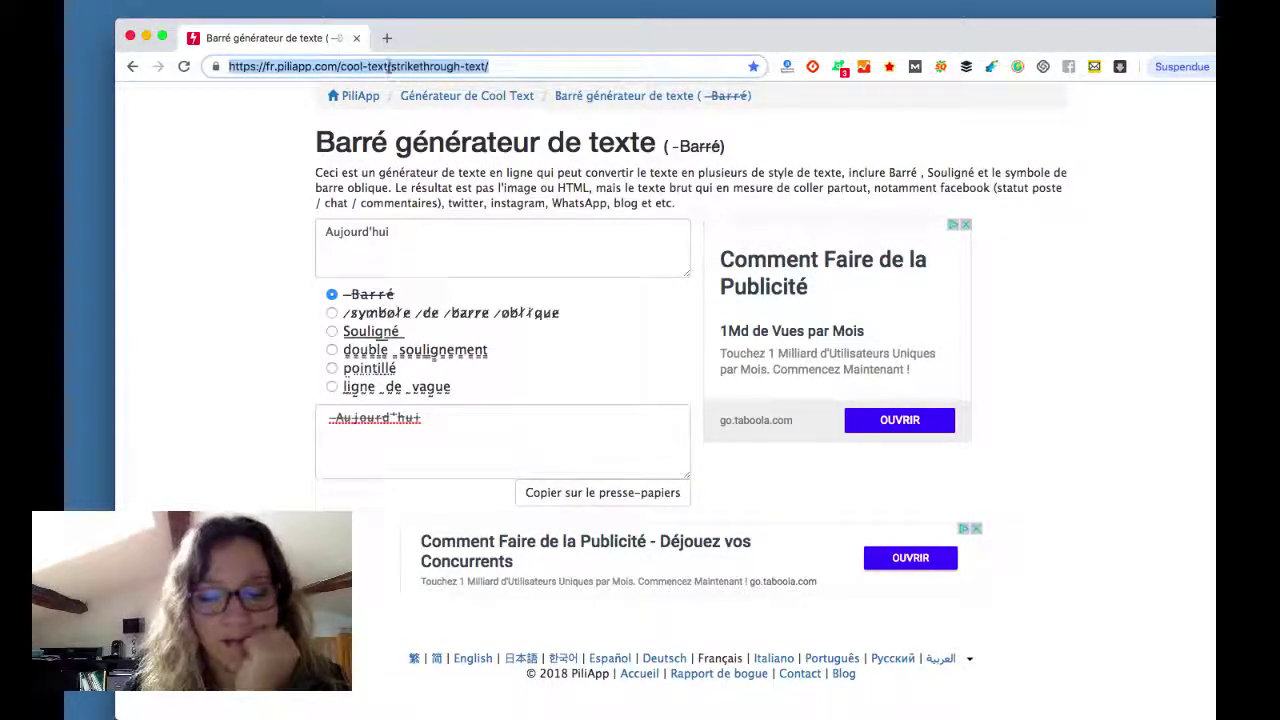
key("super+v")
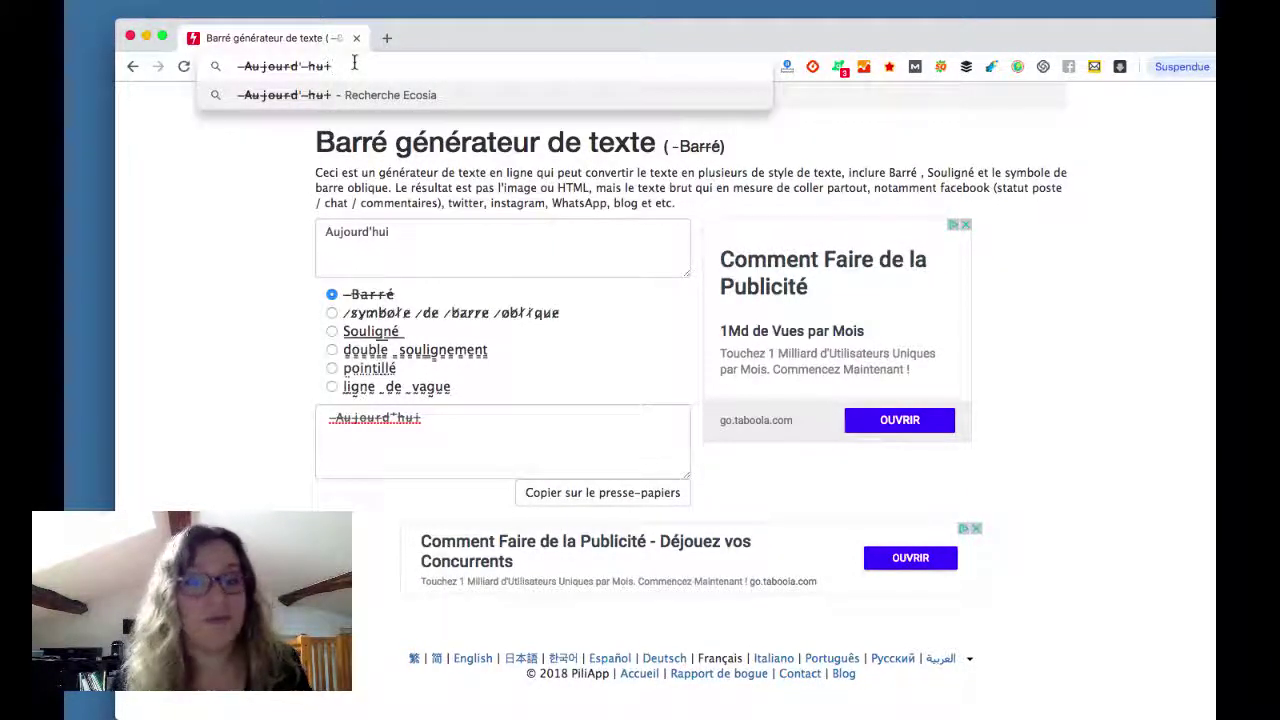
Step: Preview "Aujourd'hui" in the other styles, from oblique slash, Souligné and double soulignement through to ligne de vague
left_click(330, 313)
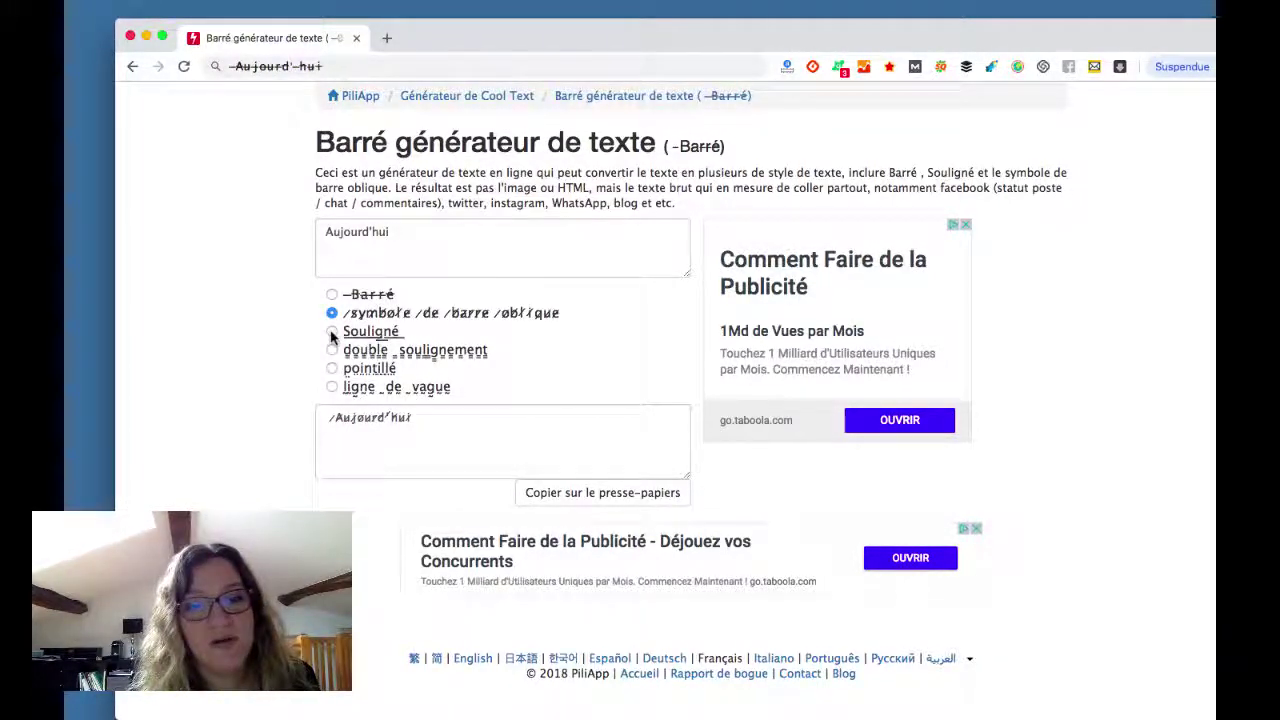
left_click(332, 334)
left_click(333, 355)
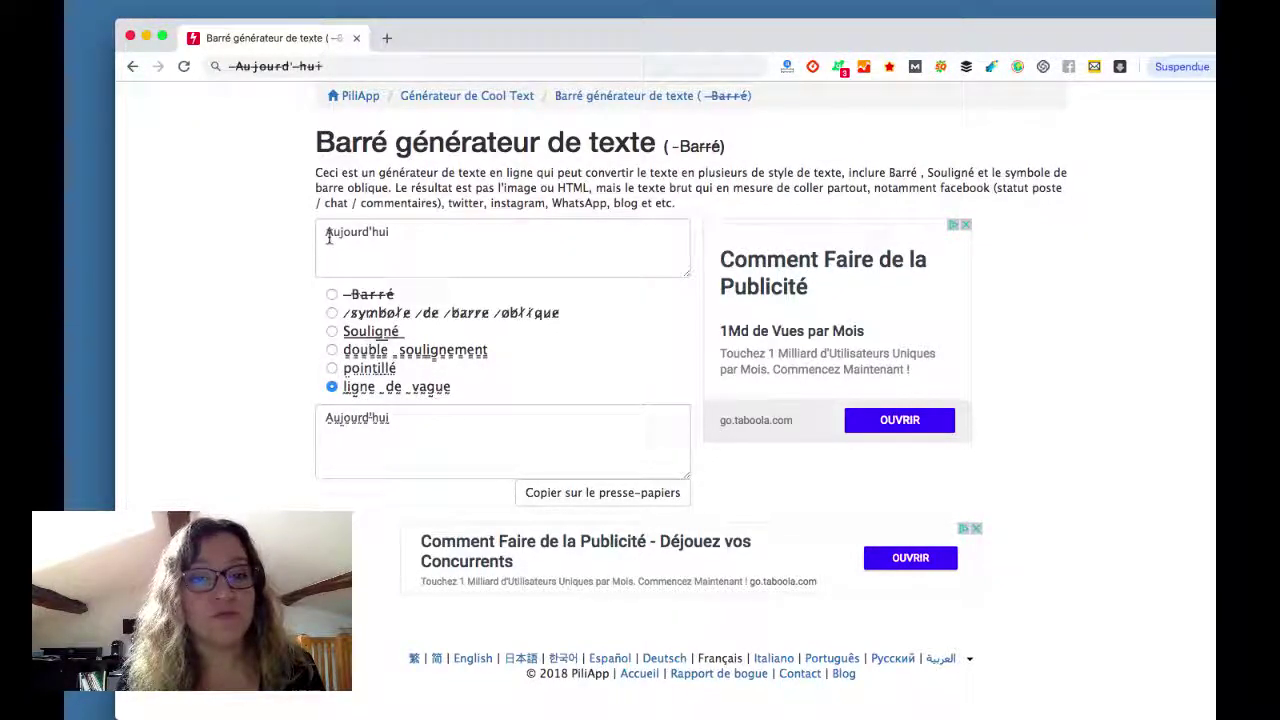
Step: Open Facebook in a new browser tab and close the chat conversation covering the news feed
left_click(386, 40)
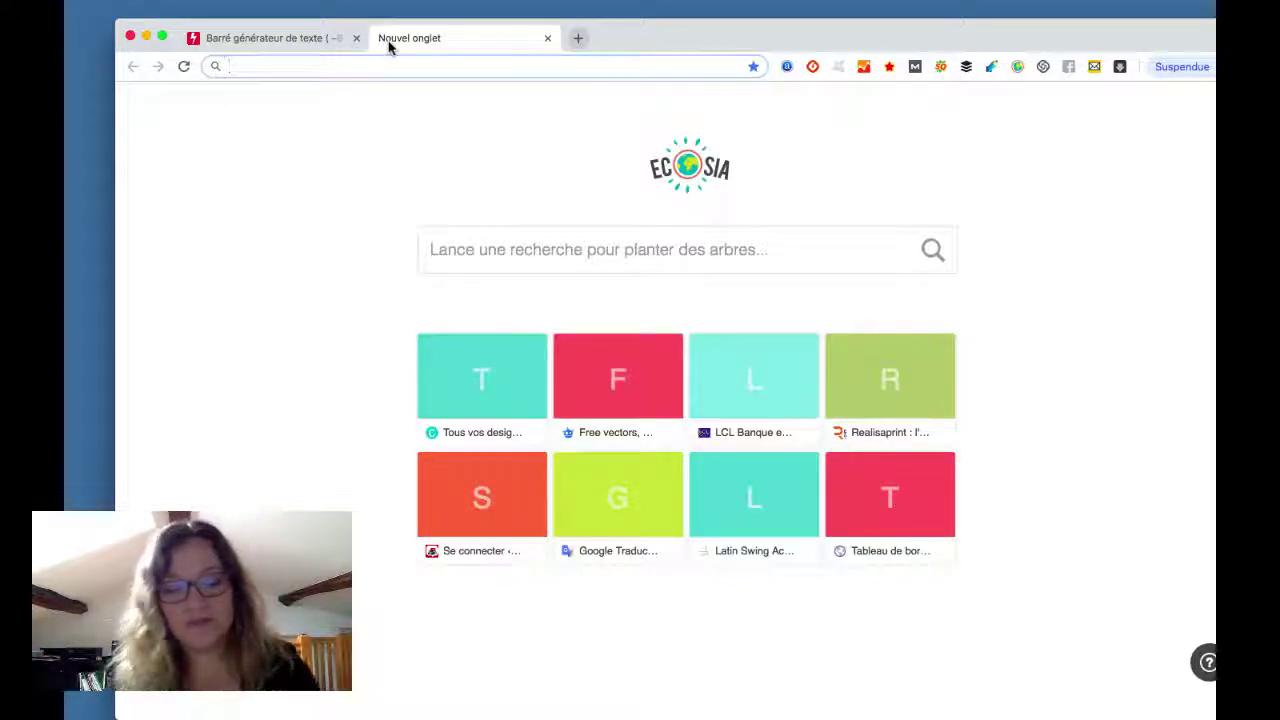
type("face")
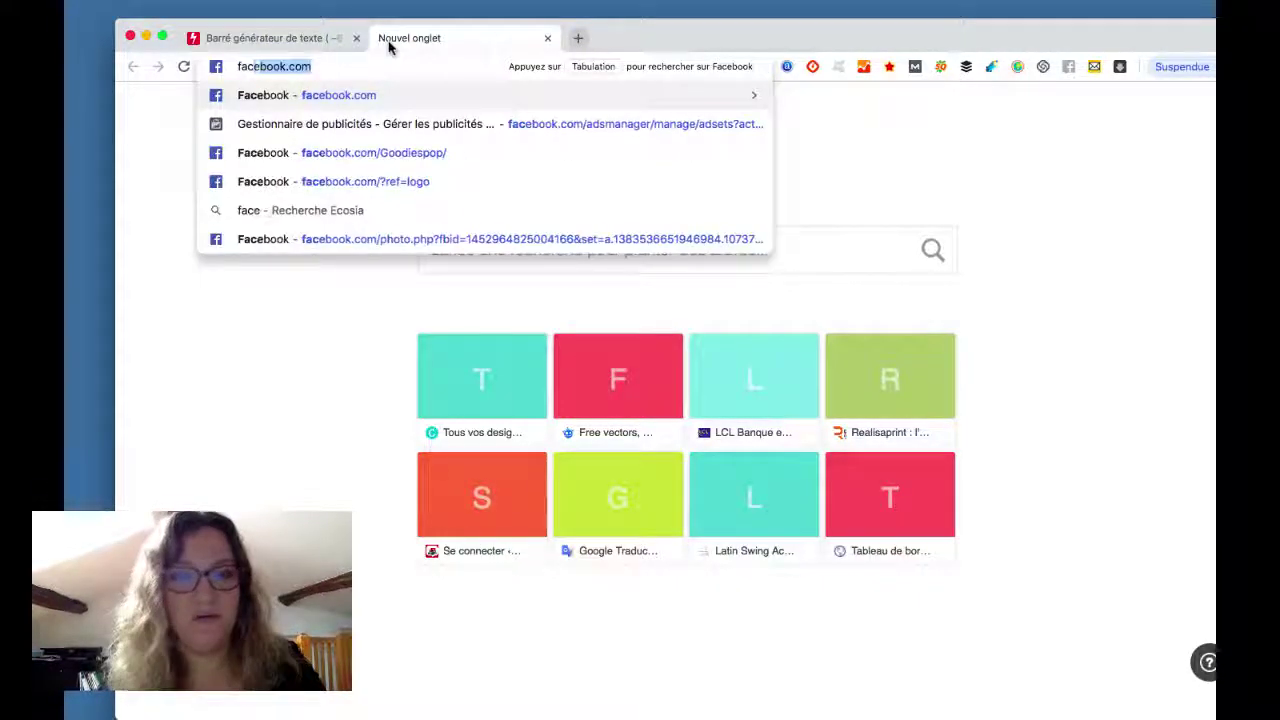
key("Return")
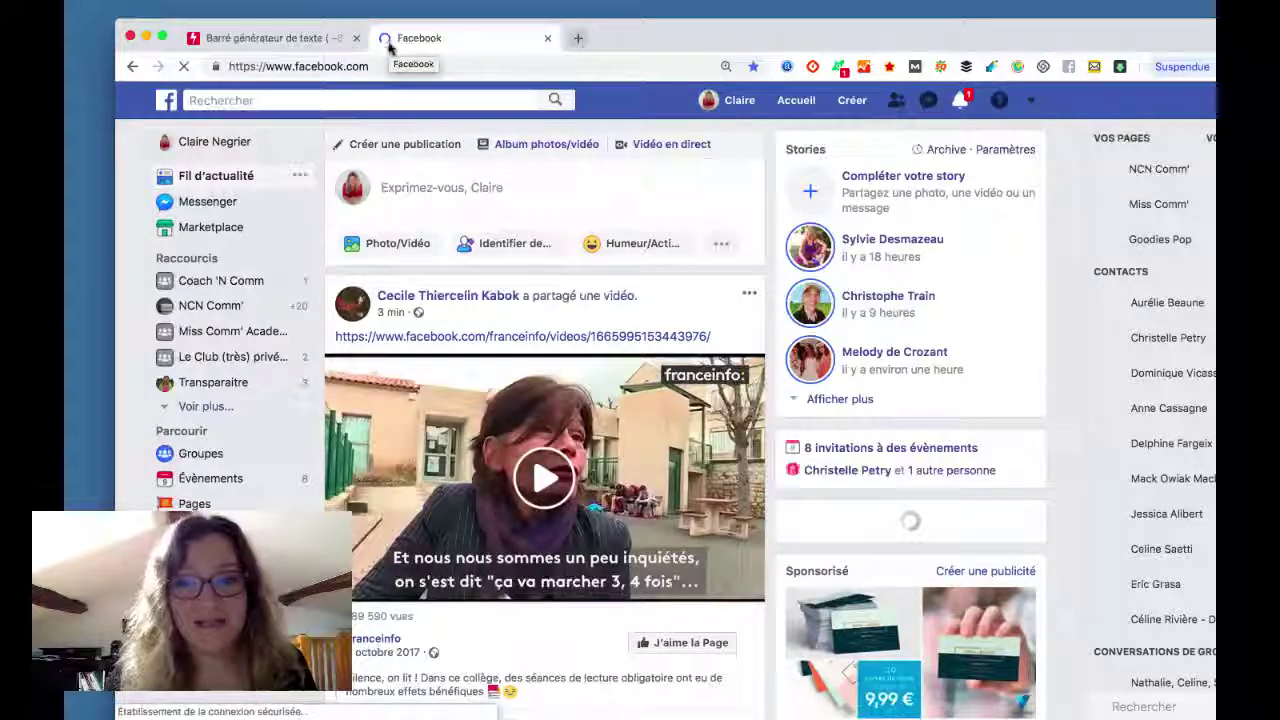
left_click(432, 189)
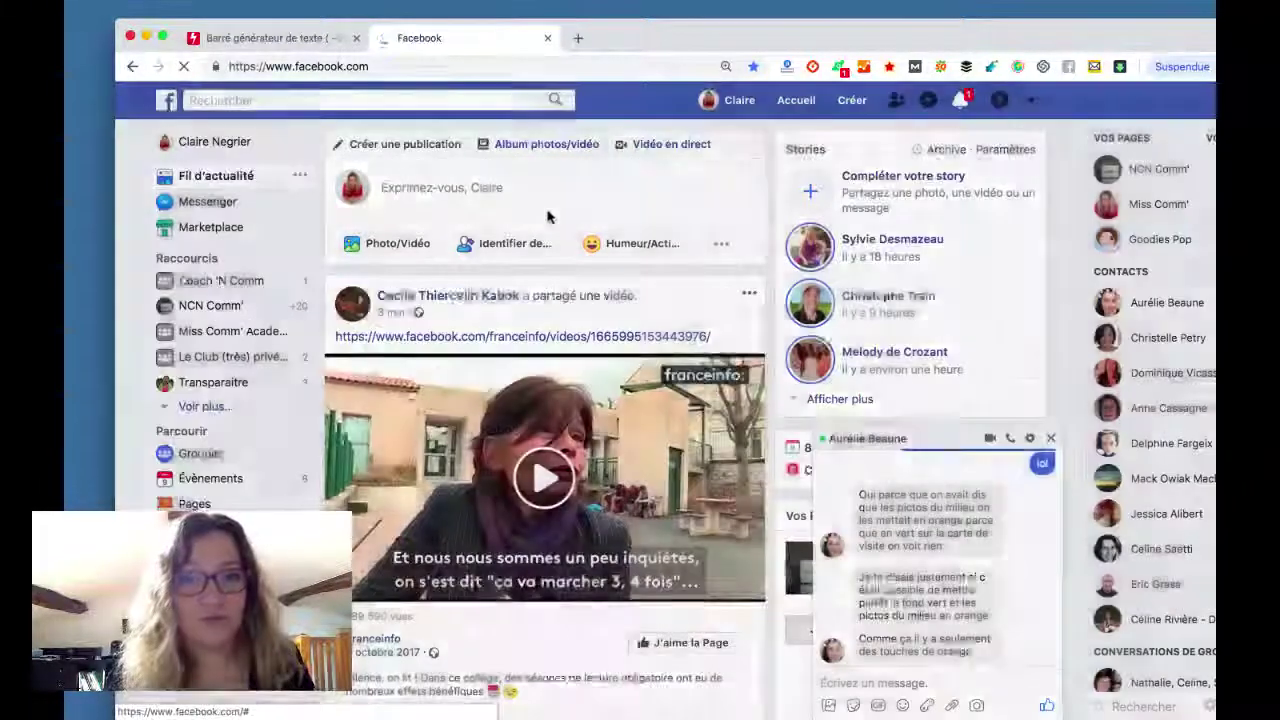
left_click(1052, 444)
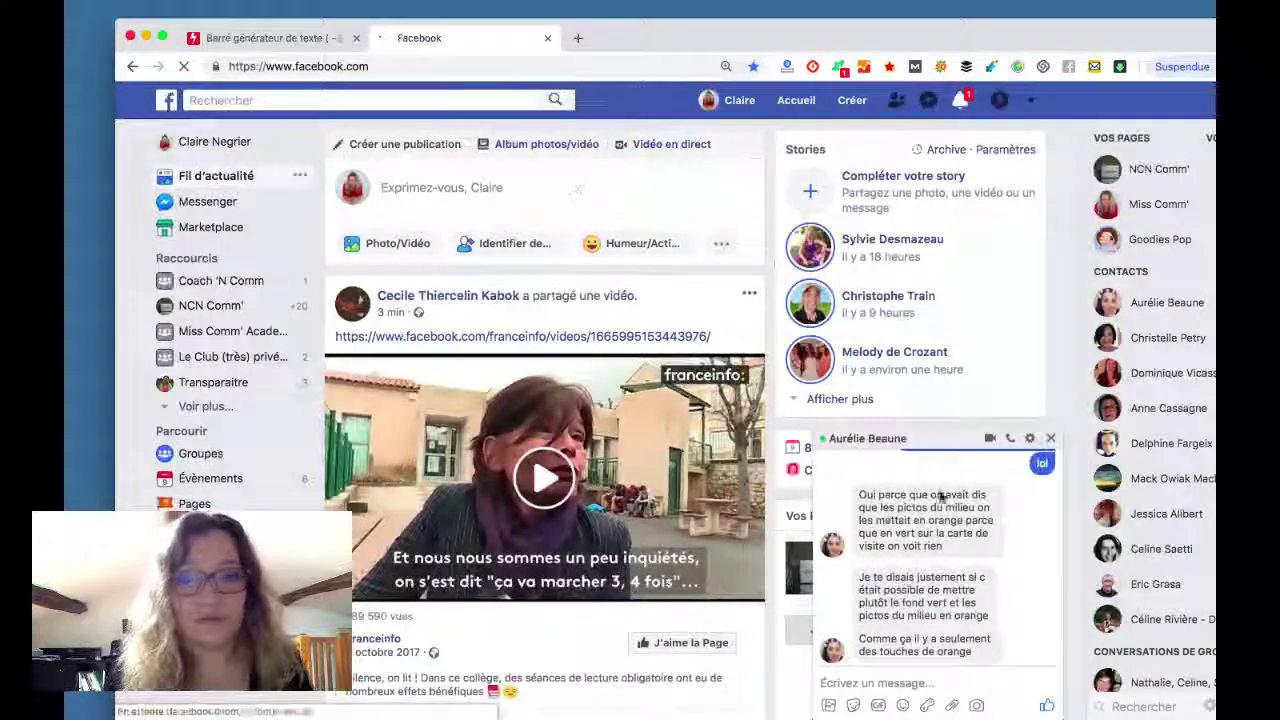
left_click(1050, 443)
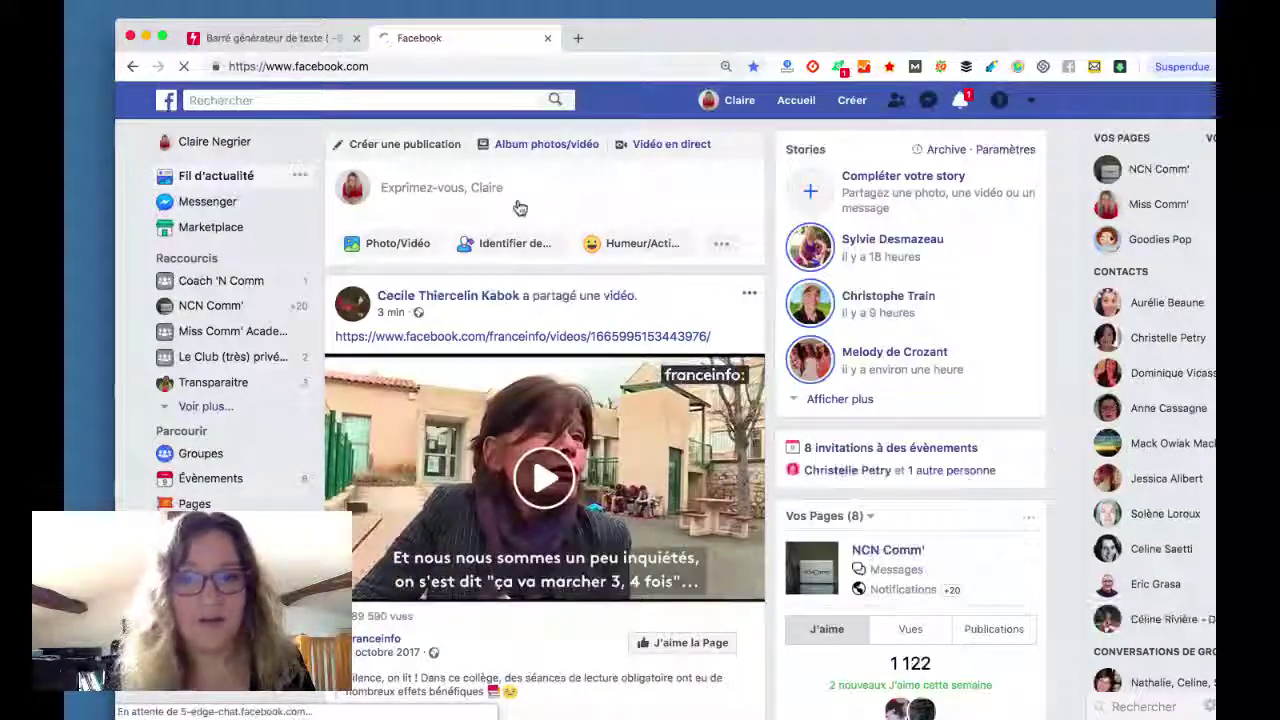
Step: Start a new Facebook post reading "Coucou depuis le Live de MissComm' !"
left_click(530, 194)
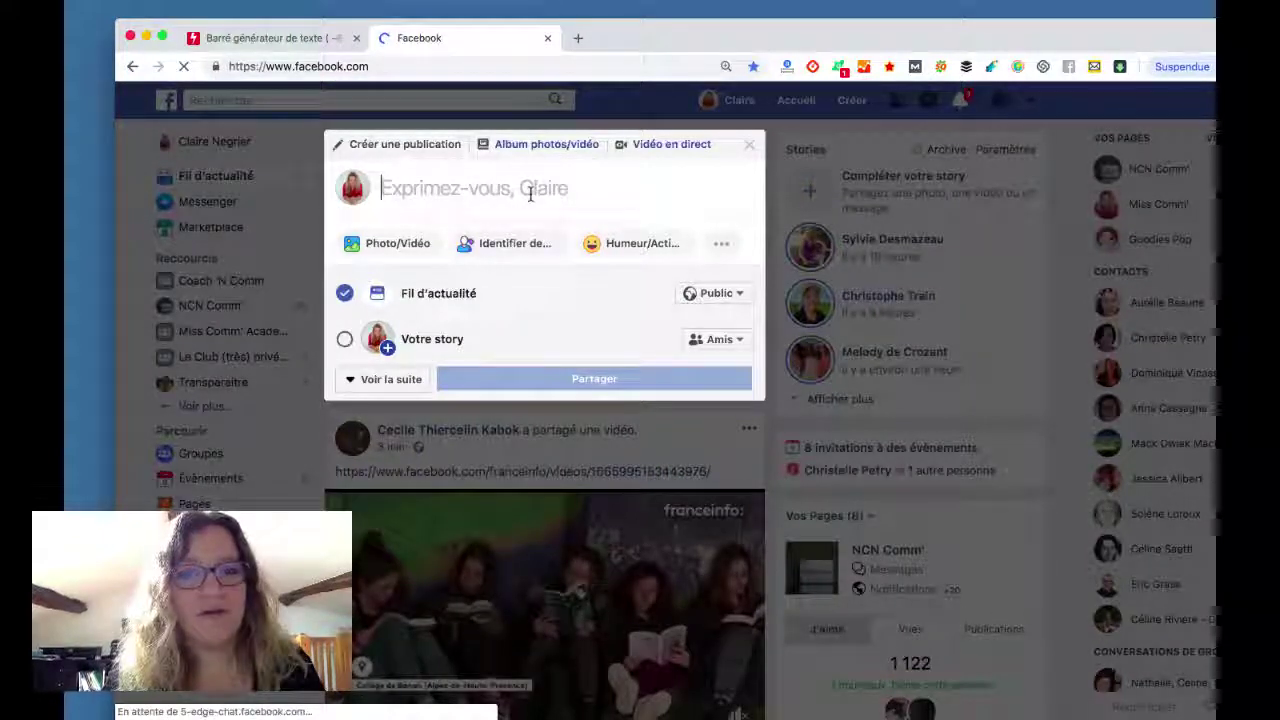
type("Coucou de")
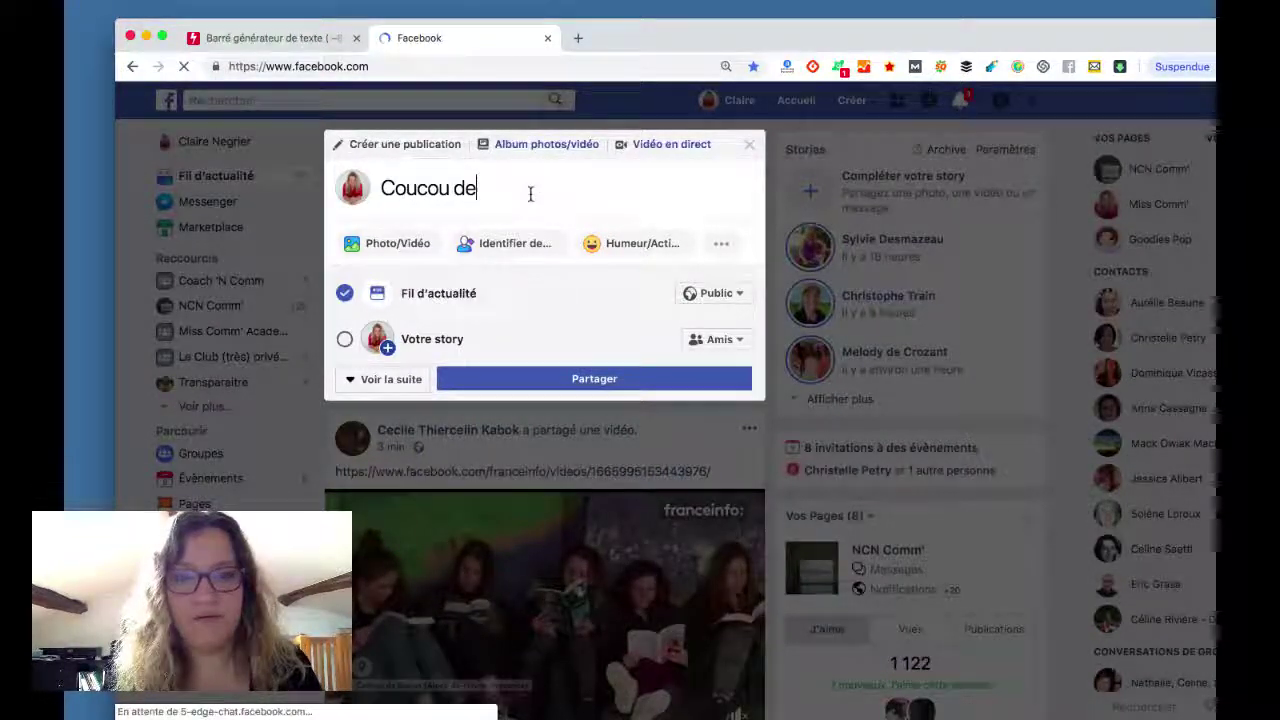
type("puis le")
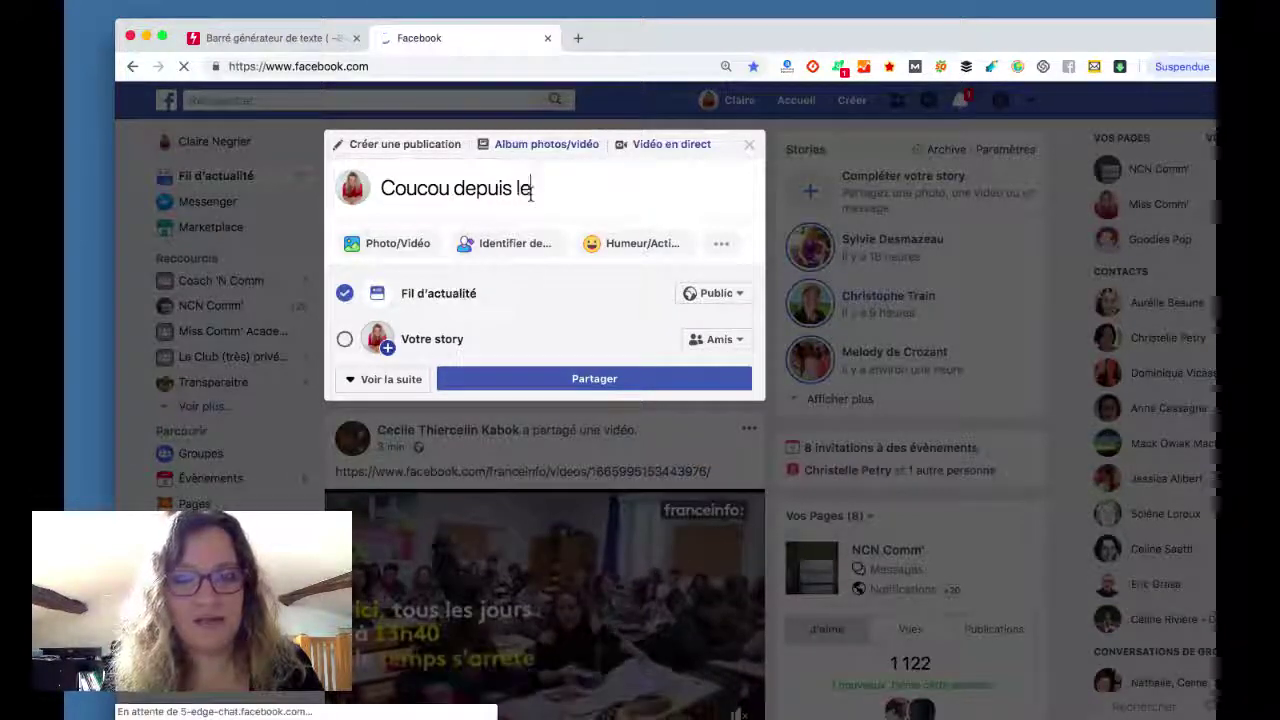
type(" Live de ")
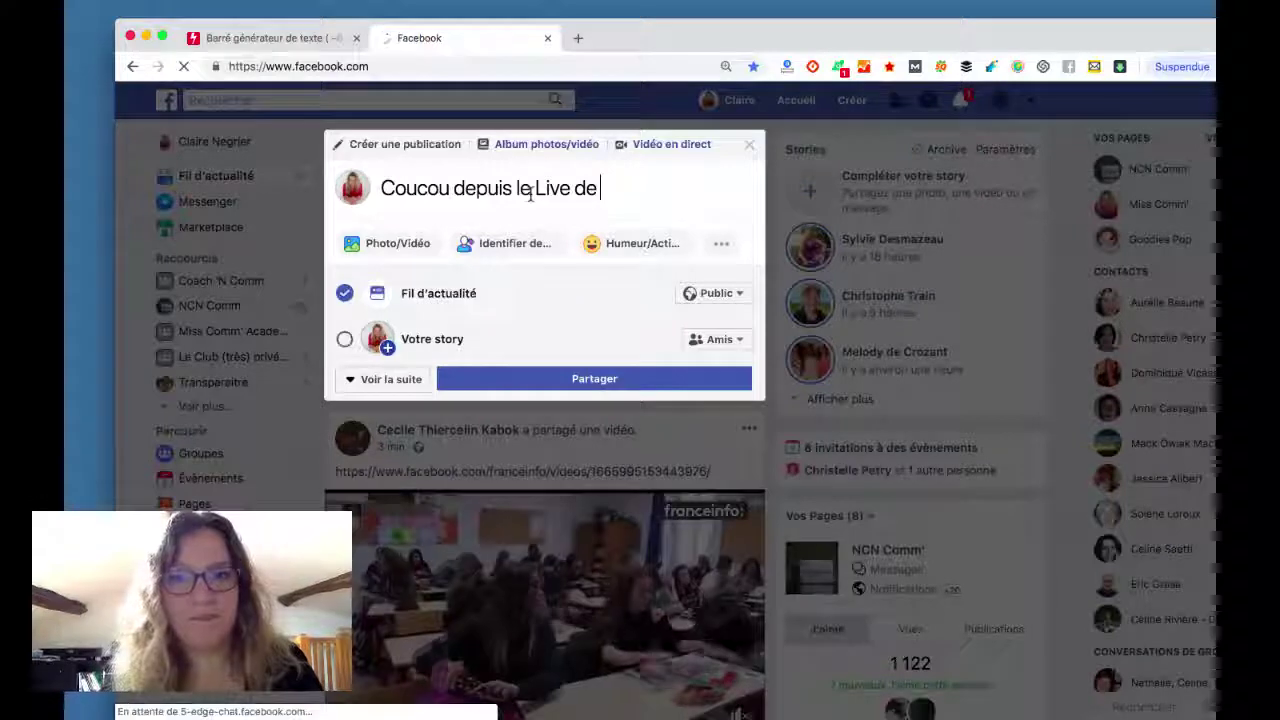
type("MissComm' !")
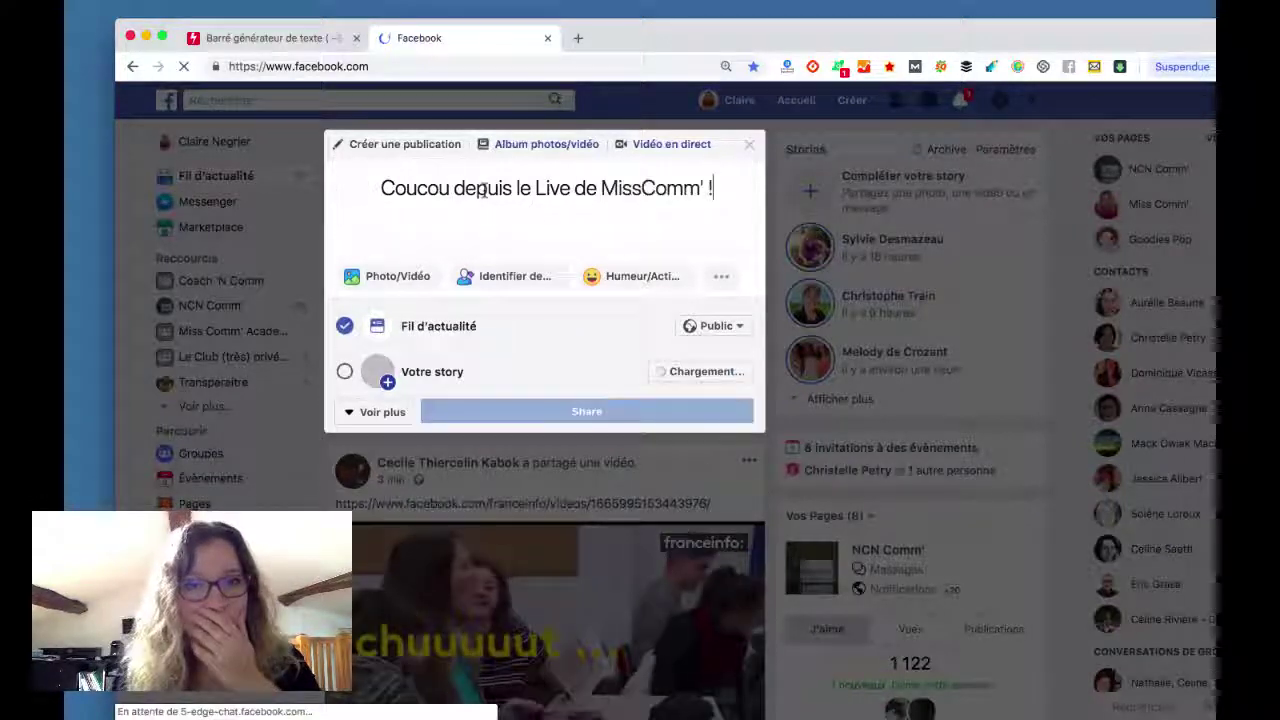
Step: Copy the word "Coucou" from the post and replace the source text in the PiliApp generator with it
double_click(400, 188)
key("super+c")
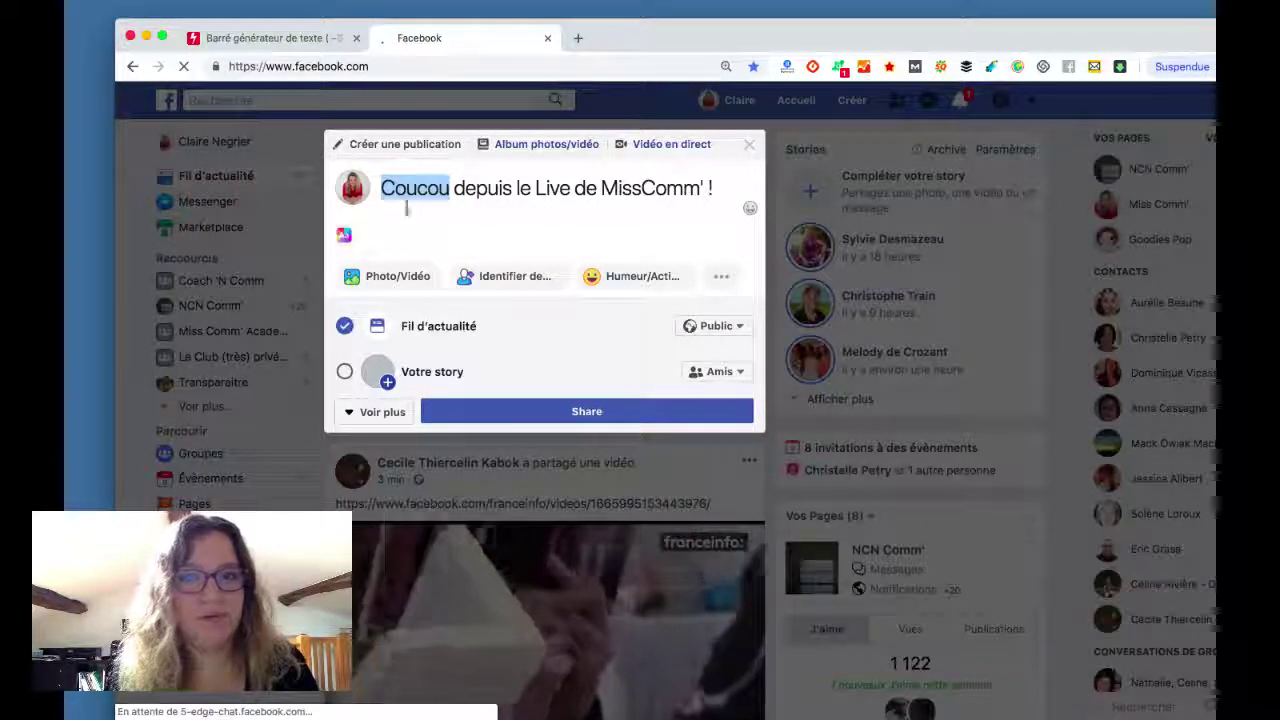
left_click(305, 37)
left_click(381, 233)
key("super+a")
key("super+v")
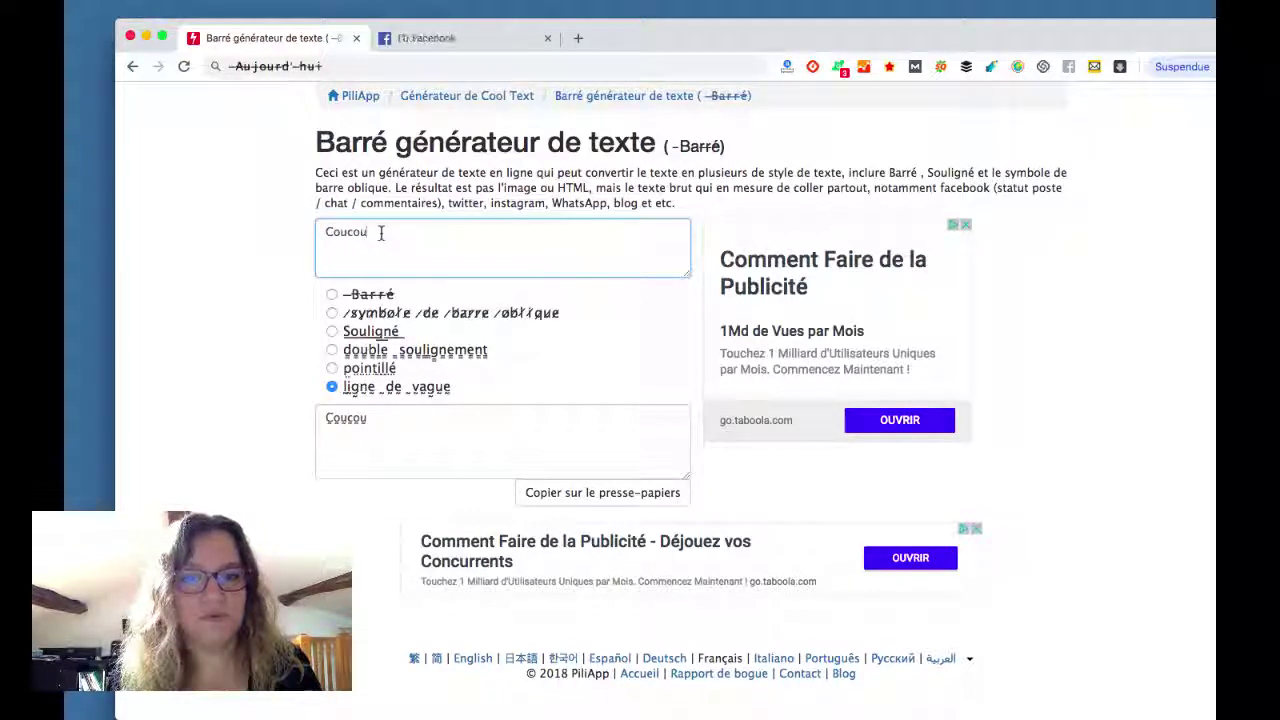
Step: Convert "Coucou" to the Barré style and copy the struck-through result to the clipboard
left_click(332, 294)
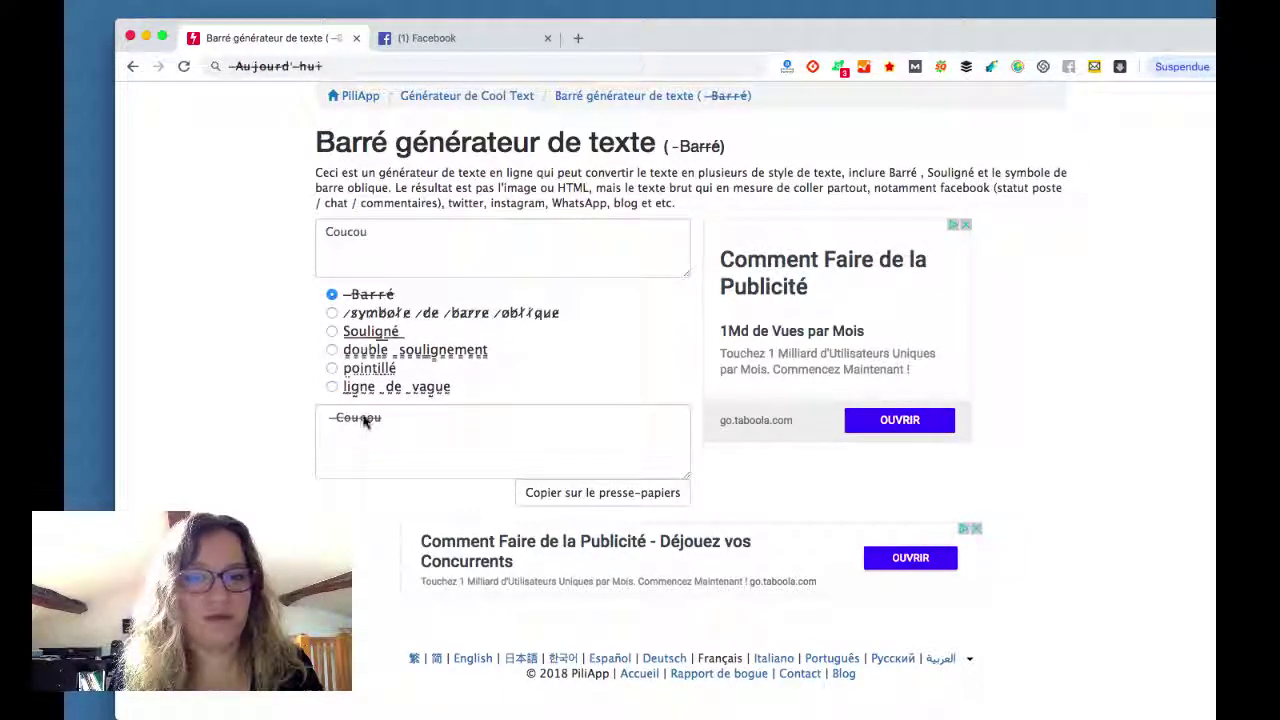
left_click(363, 416)
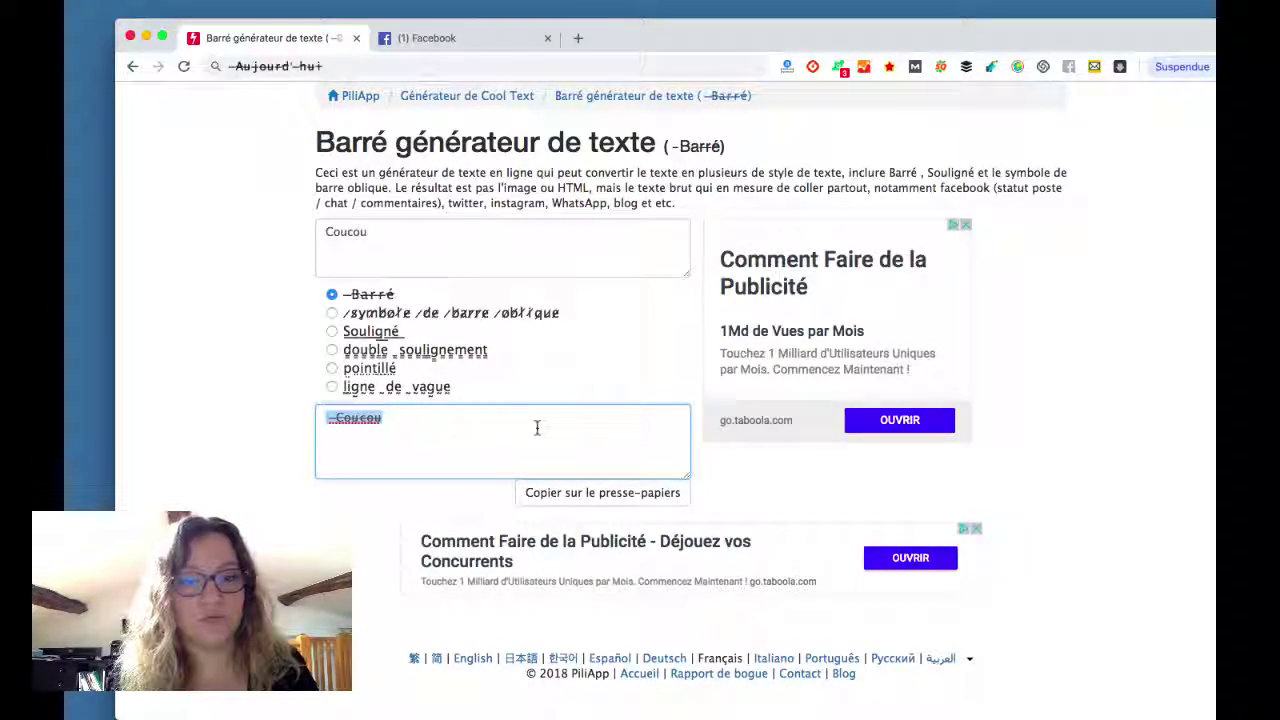
left_click(576, 491)
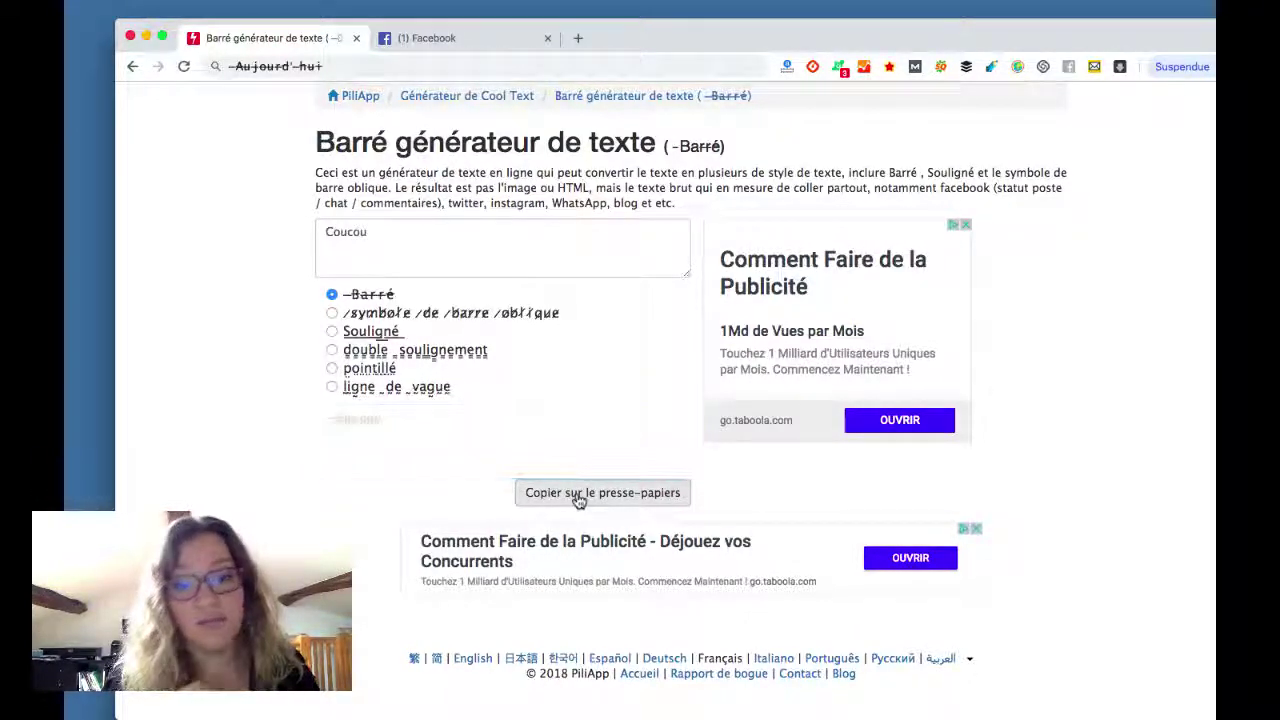
Step: Try to replace the selected "Coucou" in the Facebook post with the copied struck-through version
left_click(425, 38)
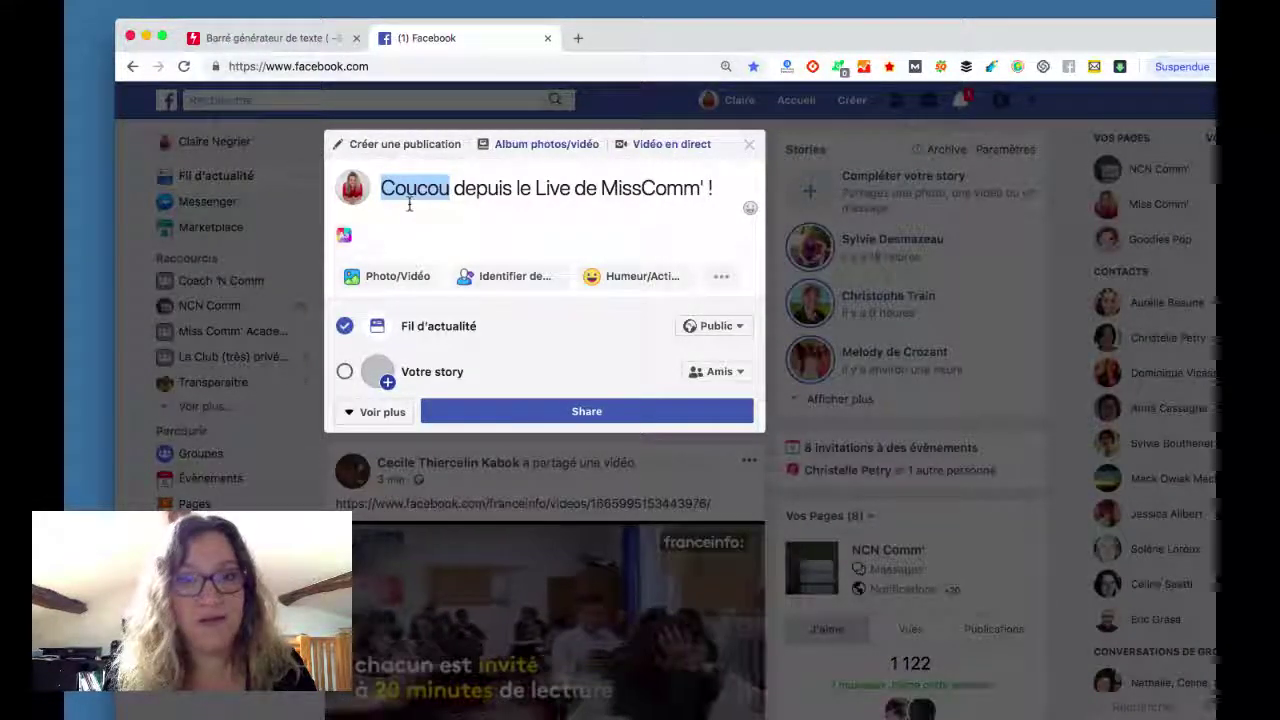
key("super+v")
key("super+z")
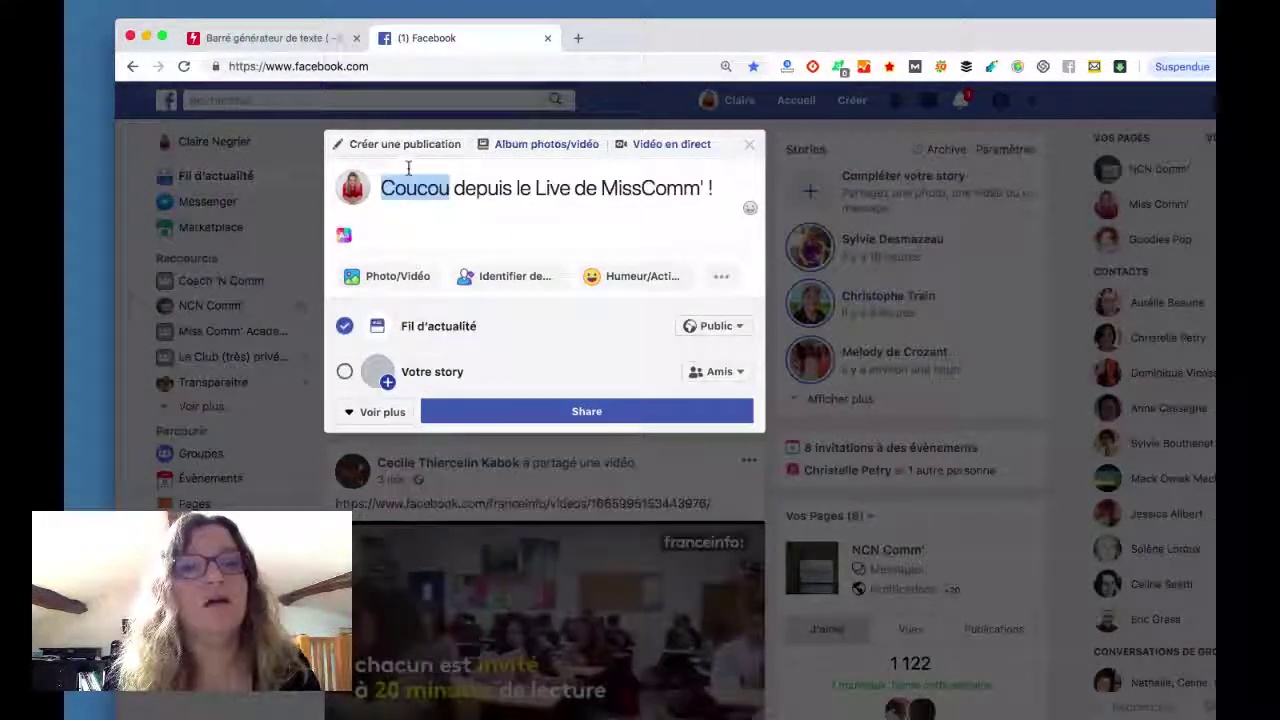
Step: Recopy the struck-through "Coucou" from PiliApp, paste it over "Coucou" in the Facebook post, and delete the pasted characters
left_click(294, 40)
left_click_drag(400, 417, 314, 417)
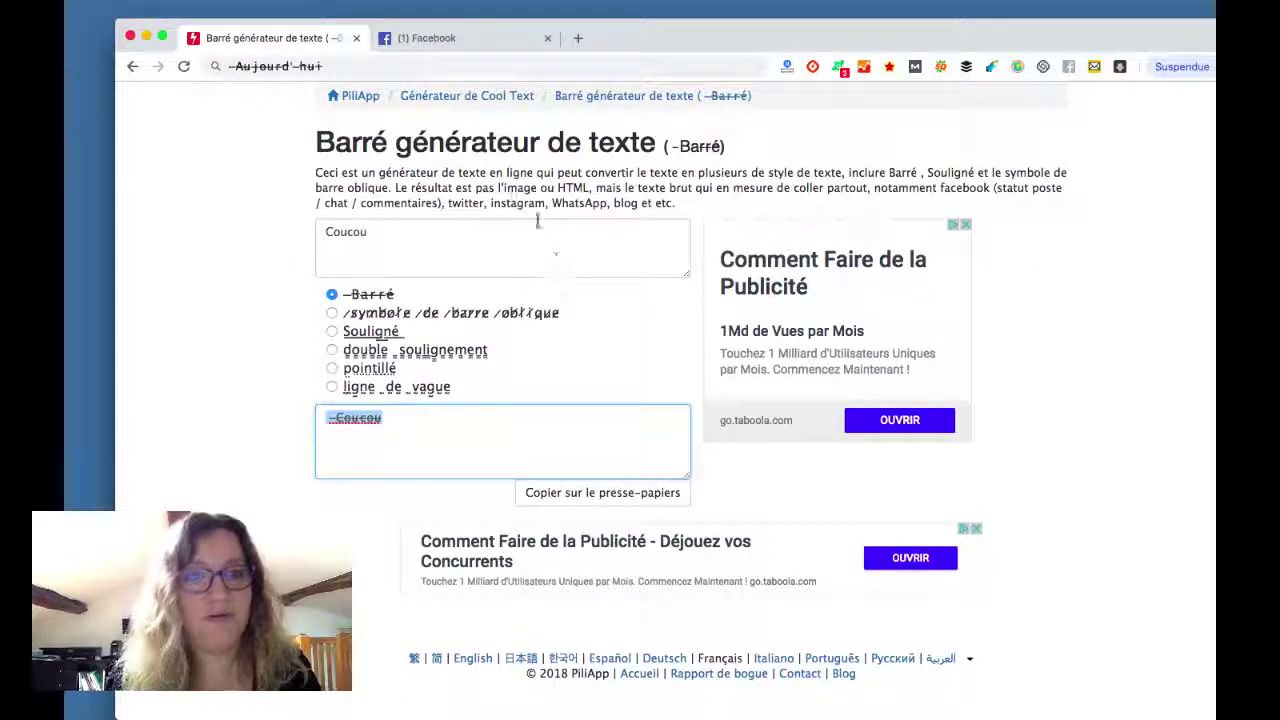
left_click(425, 38)
type("□□□□□□□□□□□□□□")
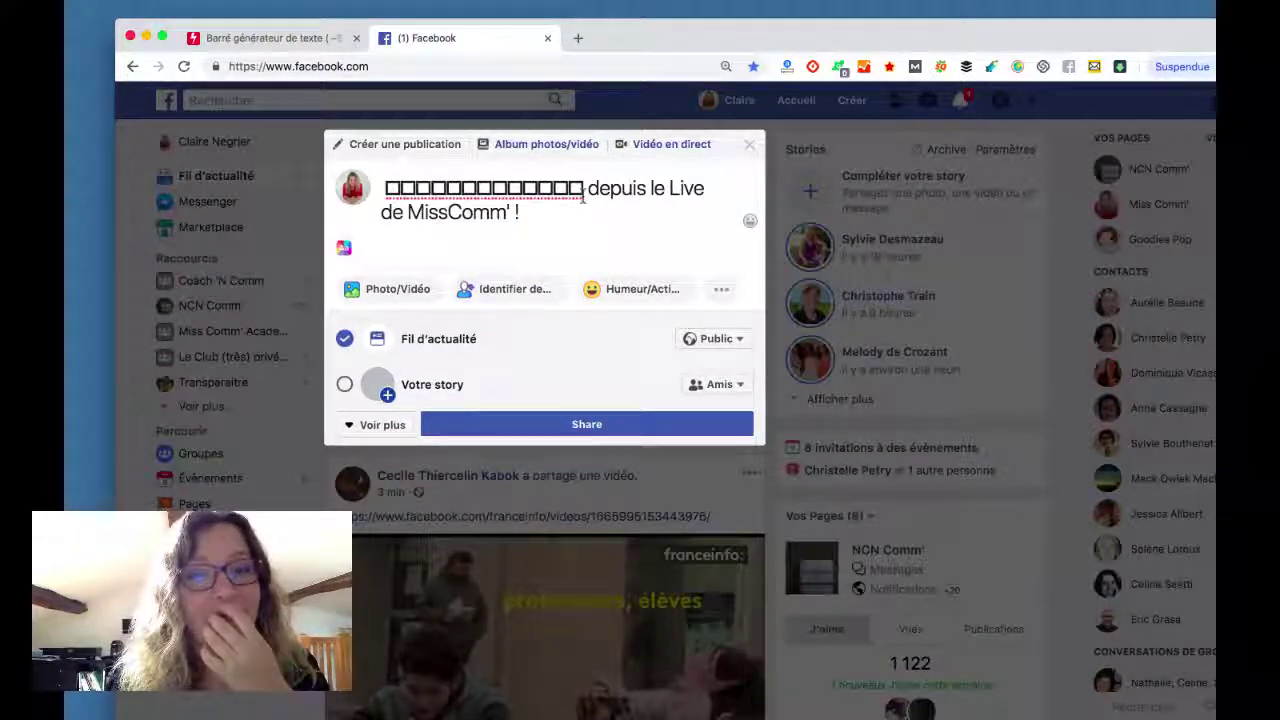
left_click_drag(586, 188, 380, 188)
key("BackSpace")
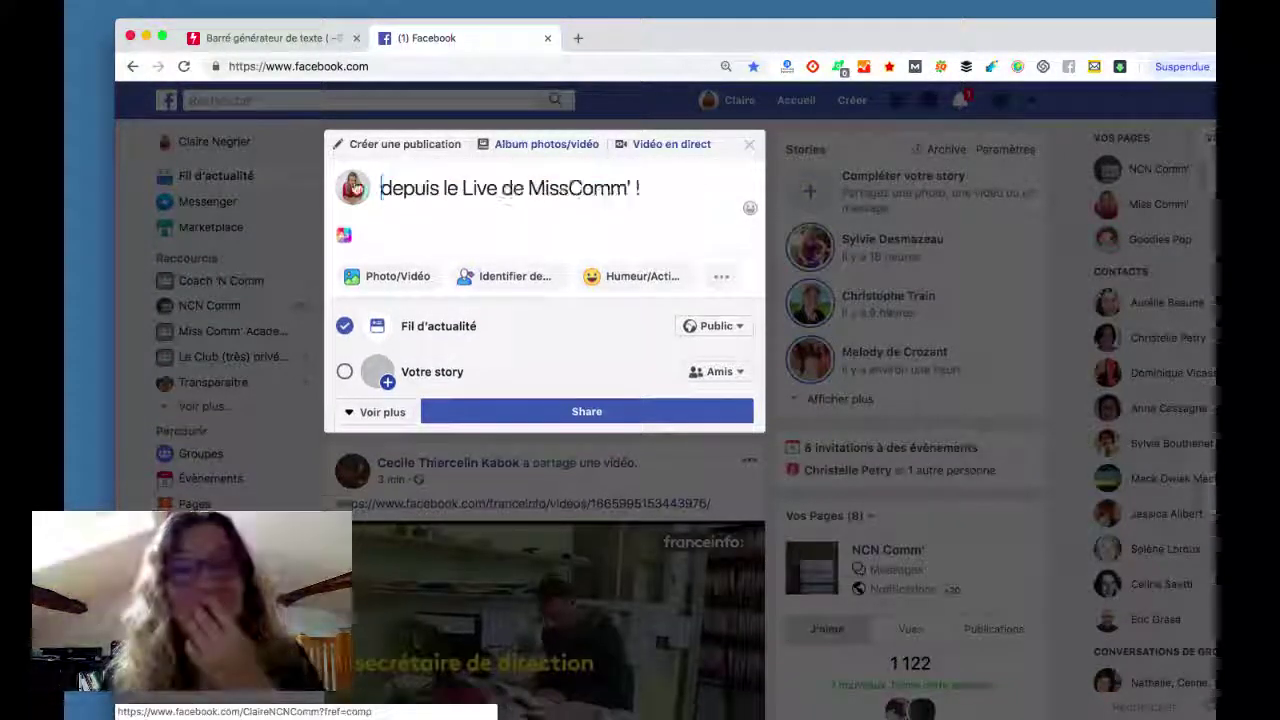
Step: Switch the PiliApp generator to the oblique slash style and replace the result's leading slash and slashed C with a plain "C"
left_click(268, 38)
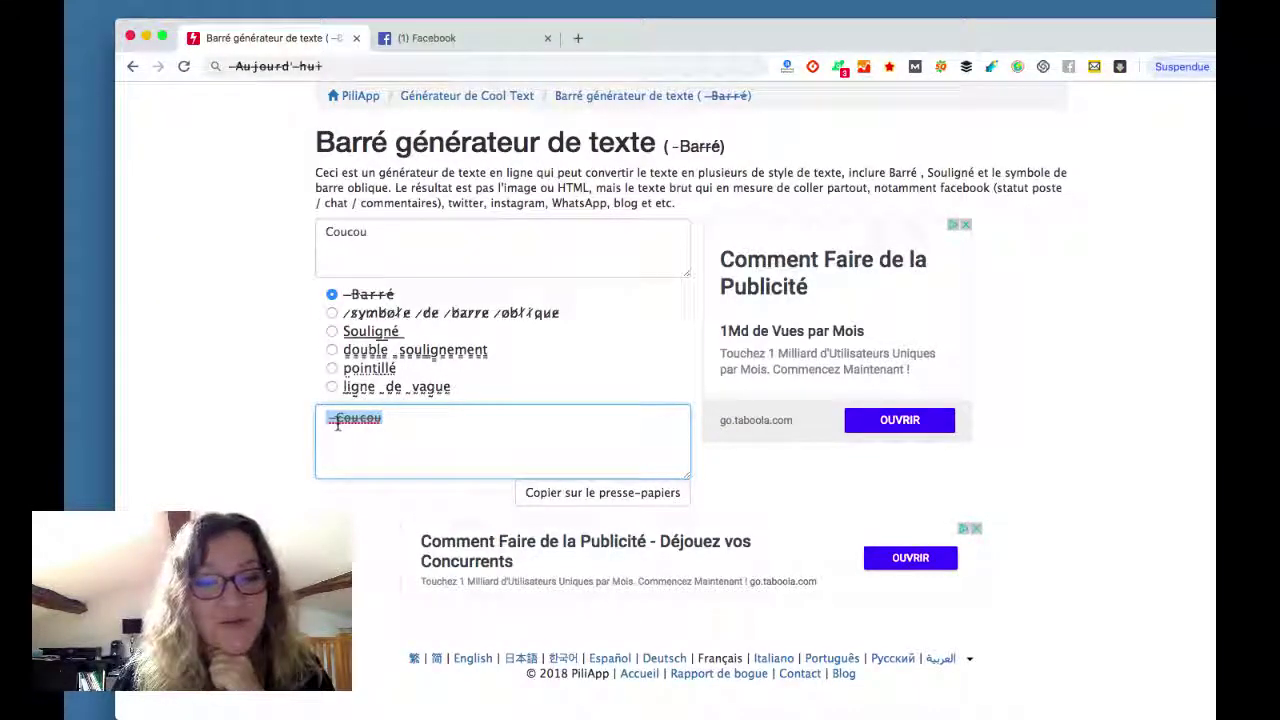
left_click(331, 313)
left_click(375, 417)
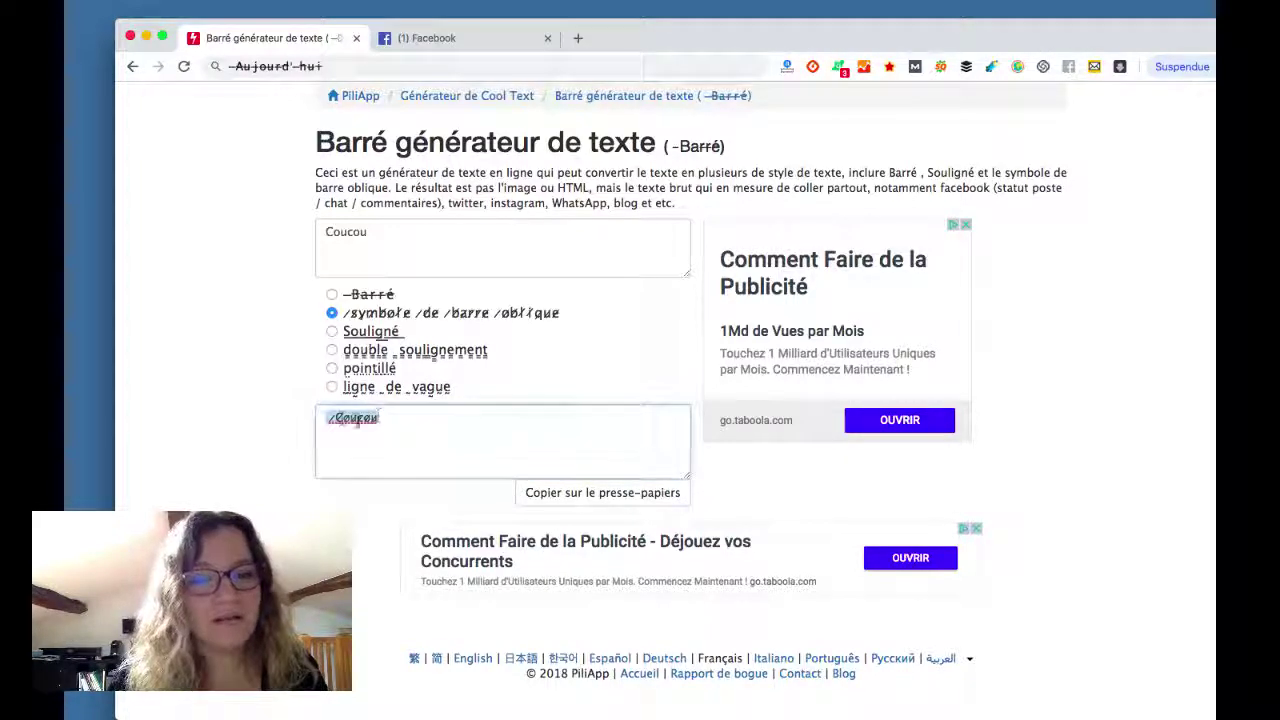
left_click(338, 417)
key("Delete")
key("Delete")
key("Delete")
type("C")
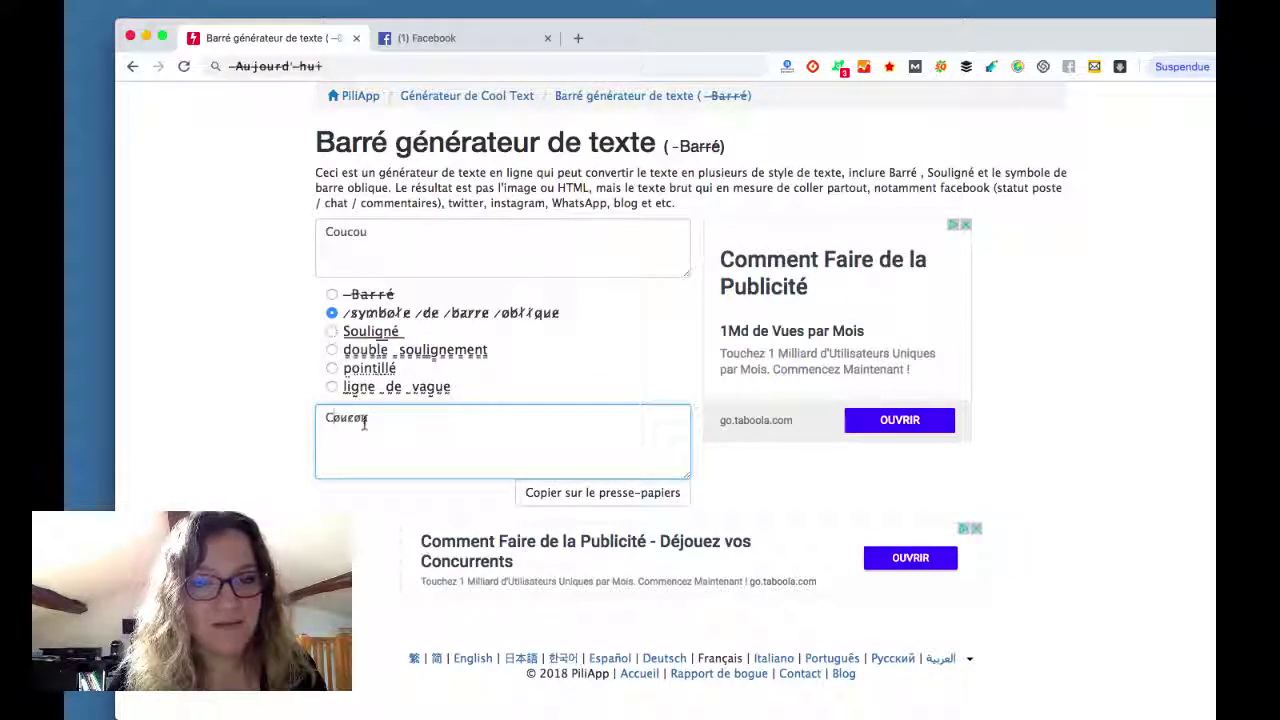
Step: Copy the edited slashed "Coucou" and paste it at the start of the Facebook post
double_click(366, 419)
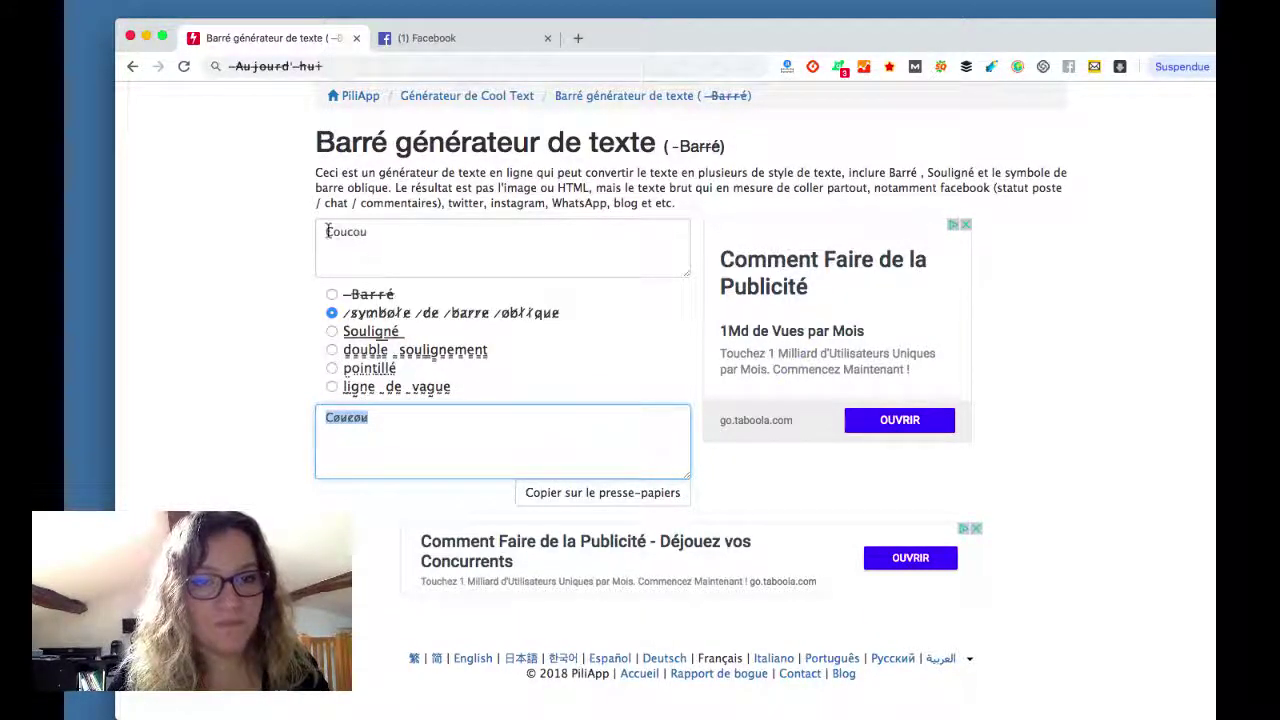
left_click(327, 231)
double_click(346, 417)
key("super+c")
left_click(361, 68)
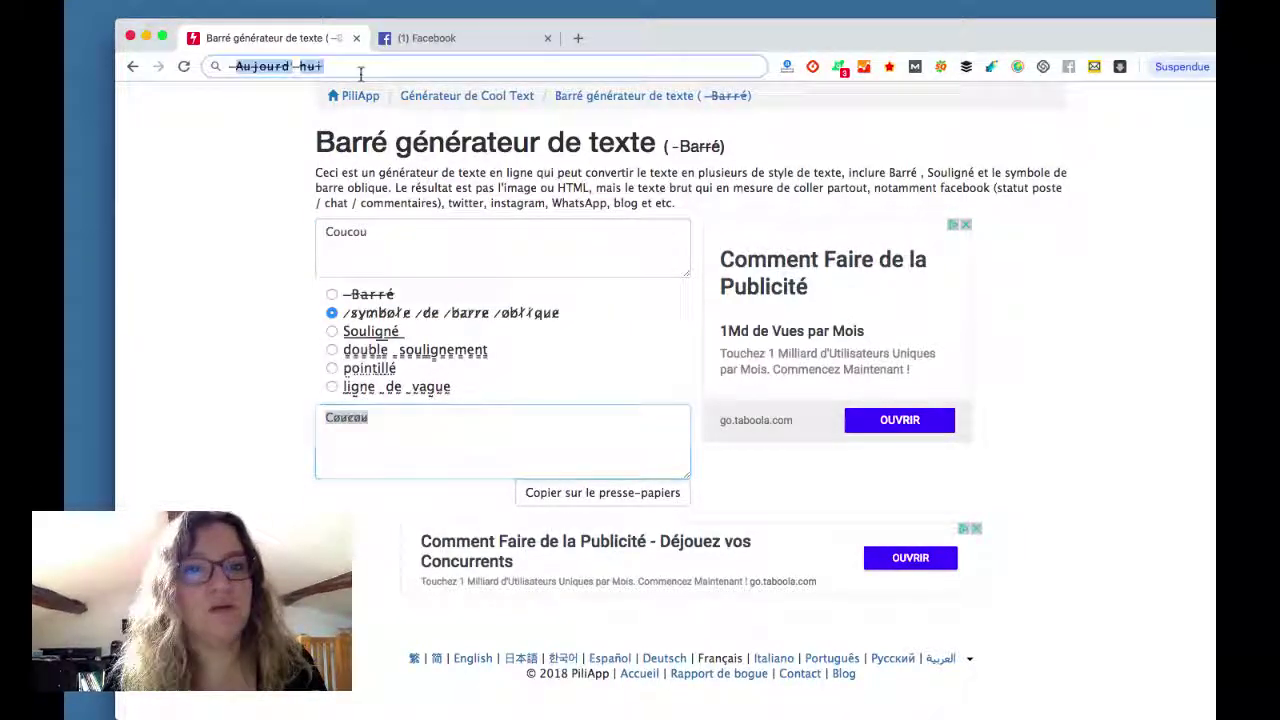
key("super+v")
key("super+a")
key("Escape")
left_click(418, 40)
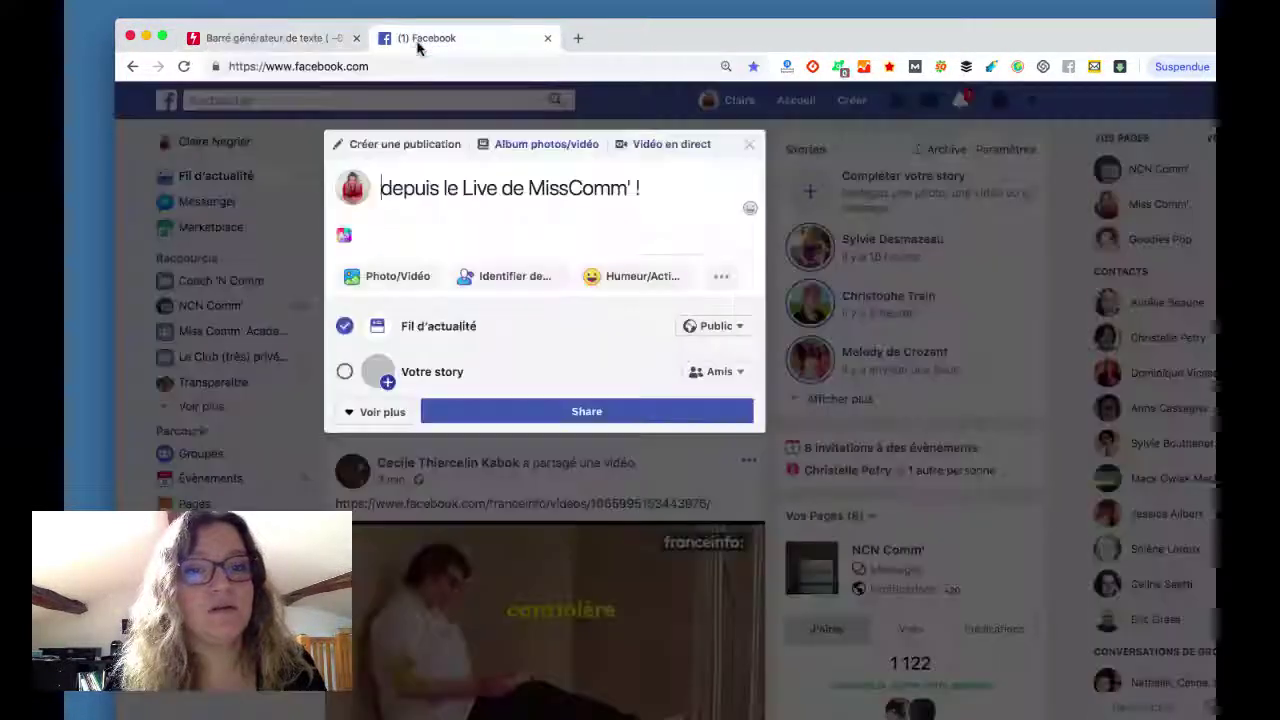
type("C̶o̶u̶c̶o̶u̶")
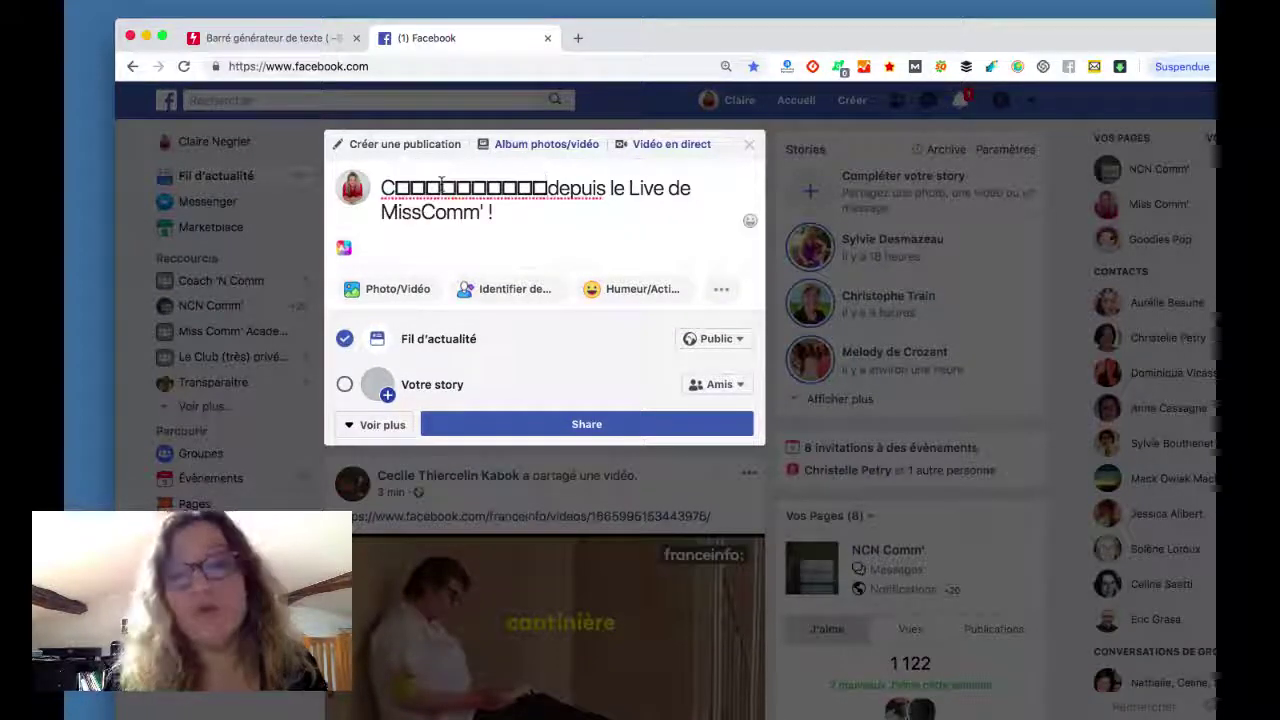
Step: Delete the pasted "Coucou" characters in front of "depuis le Live de MissComm' !" in the post
key("BackSpace")
key("BackSpace")
key("BackSpace")
key("BackSpace")
key("BackSpace")
key("BackSpace")
key("BackSpace")
key("BackSpace")
key("BackSpace")
key("BackSpace")
key("BackSpace")
key("BackSpace")
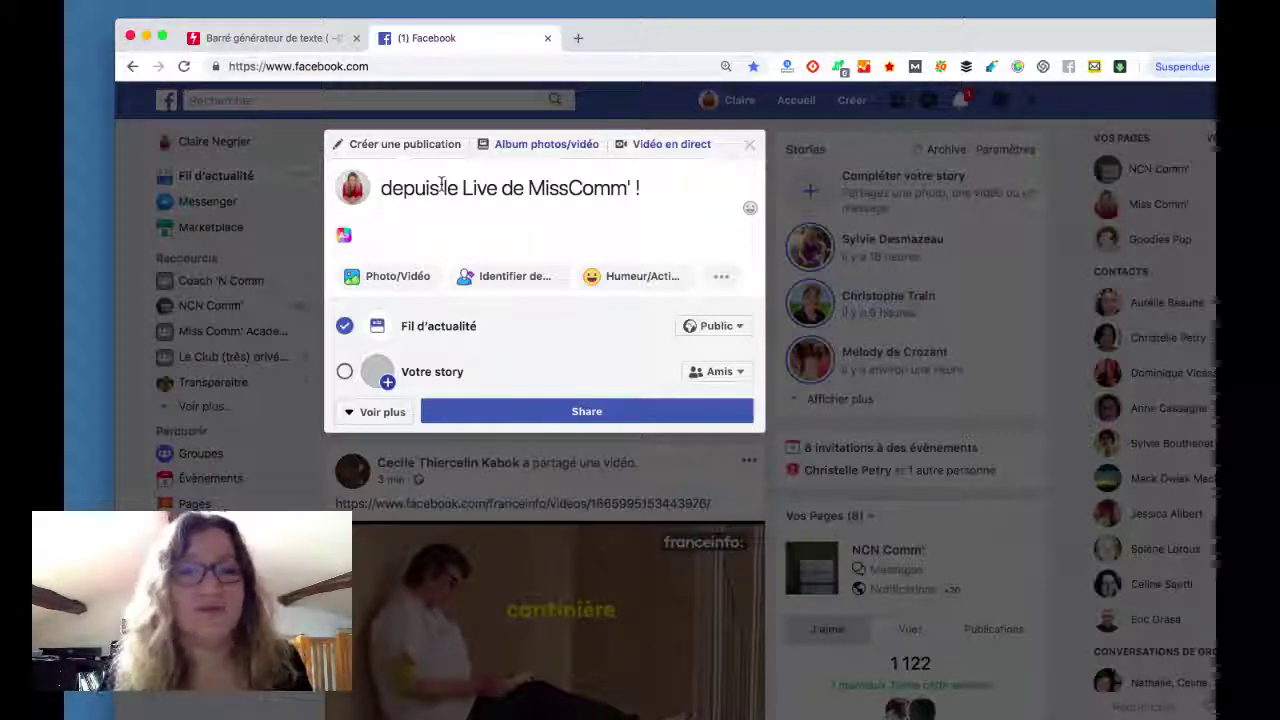
left_click(344, 239)
left_click(344, 239)
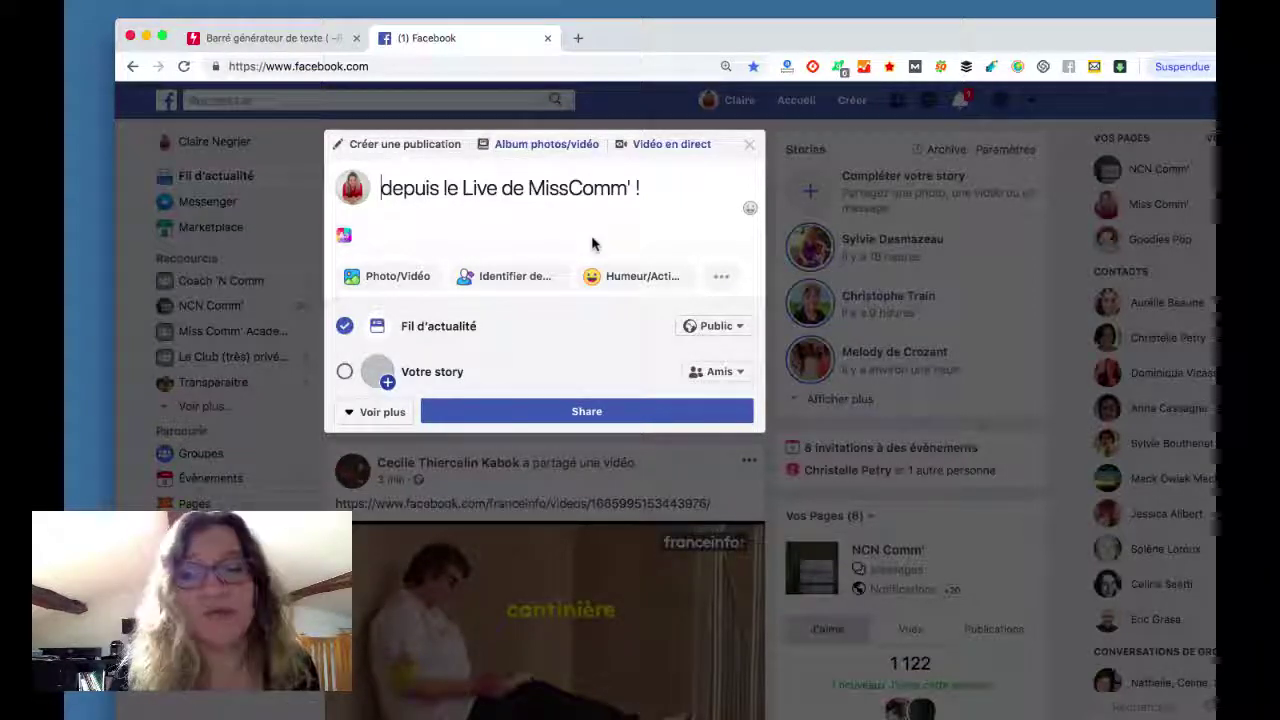
Step: Reload PiliApp's Barré text generator and enter "Tester les fontionnalités" as the source text
left_click(262, 38)
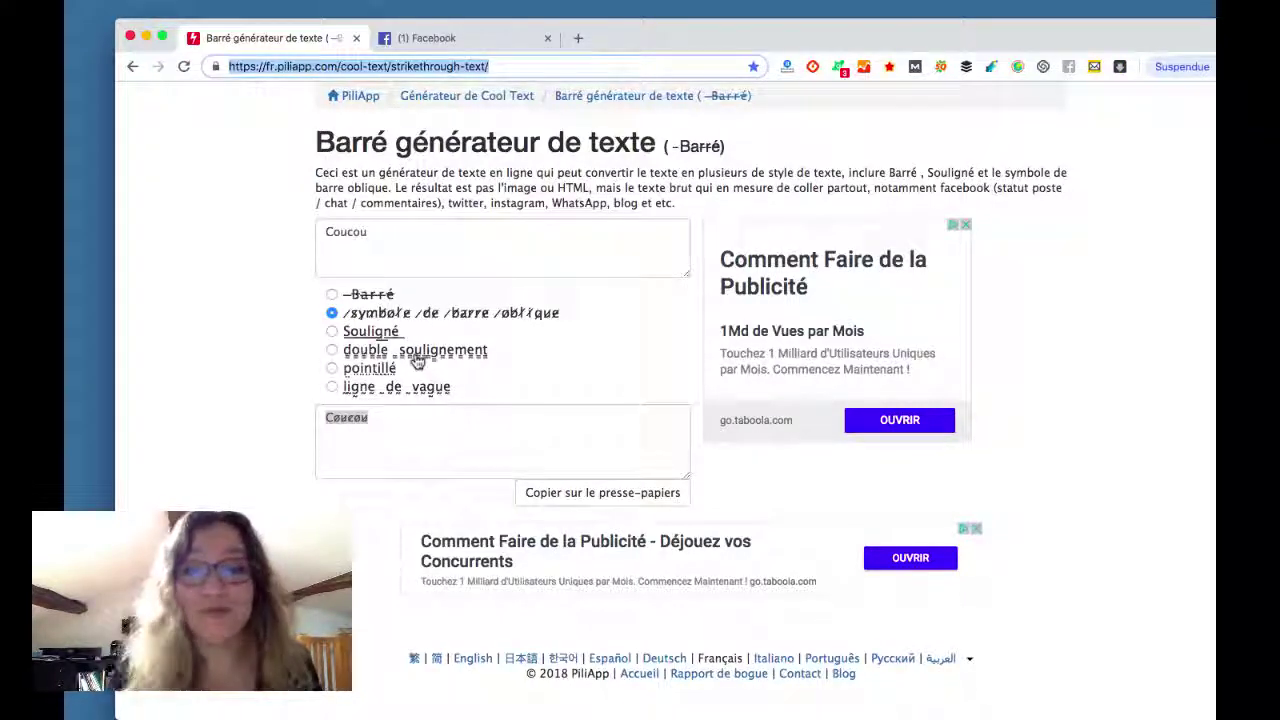
left_click(620, 96)
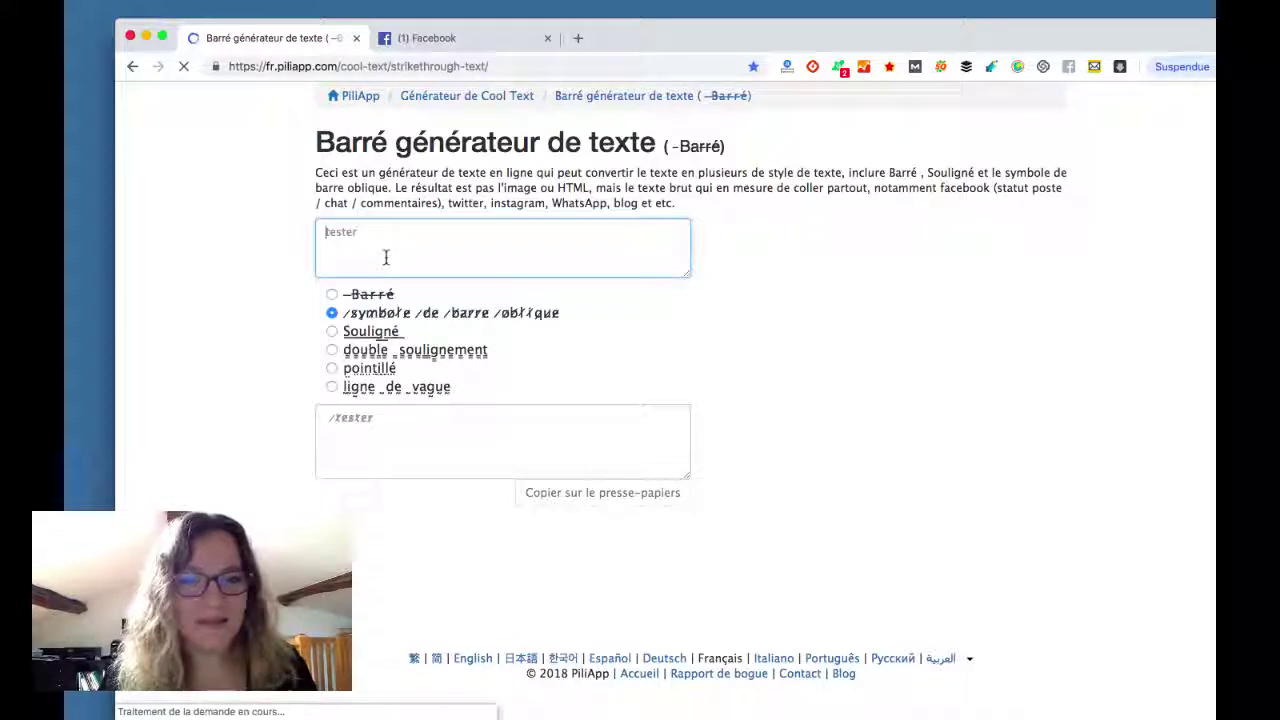
type("Teste")
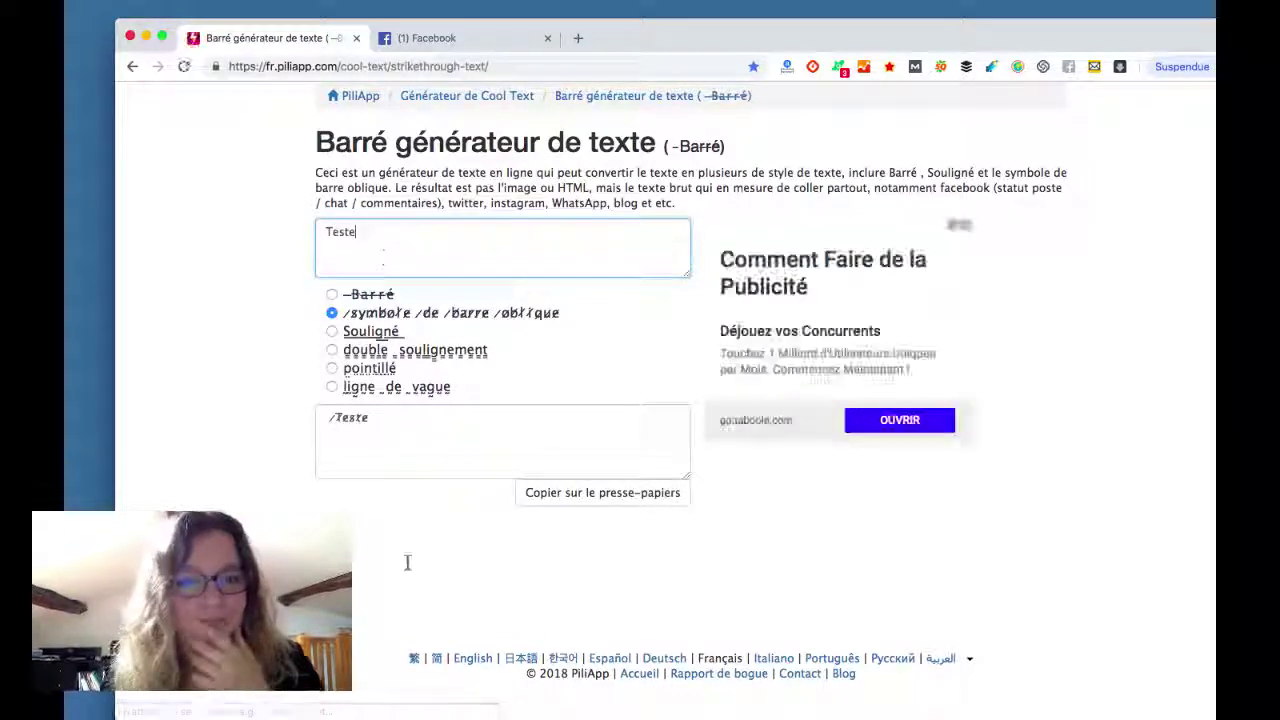
type("r les fontionnalit")
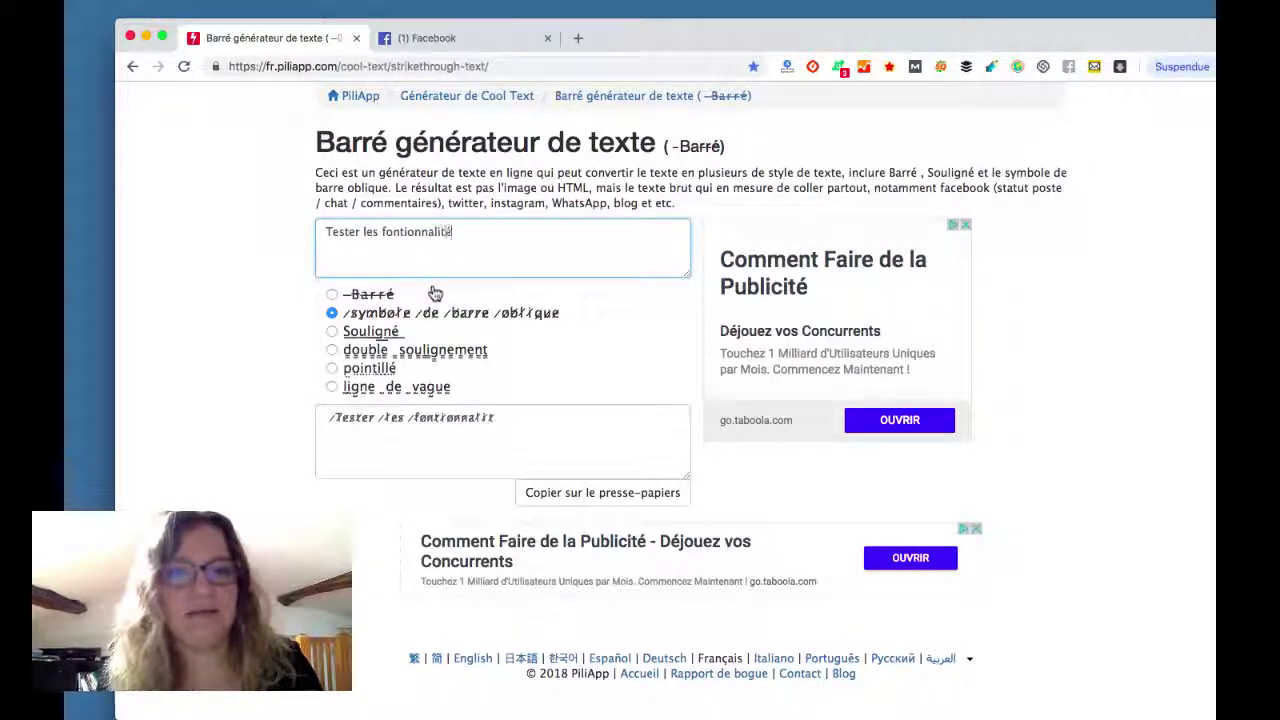
type("és")
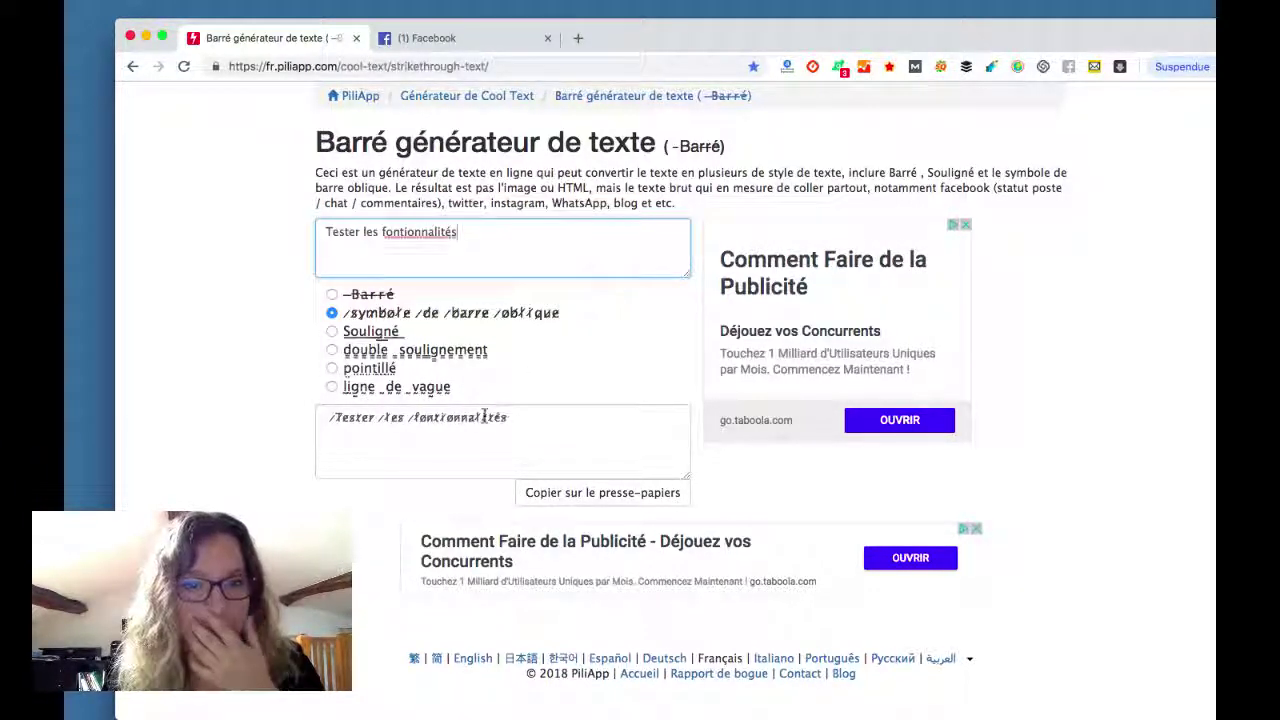
Step: Copy the slashed "Tester les fontionnalités" and try pasting it at the start of the Facebook post
left_click(576, 493)
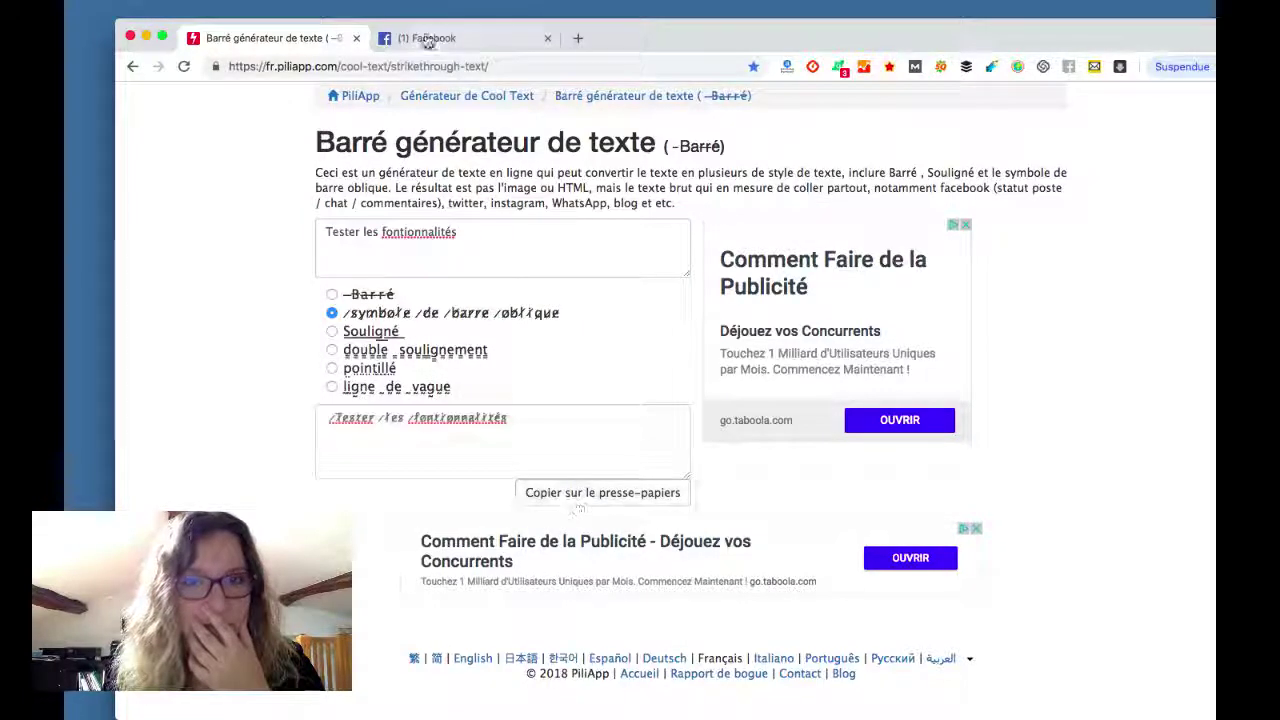
left_click(427, 40)
left_click(397, 192)
key("super+v")
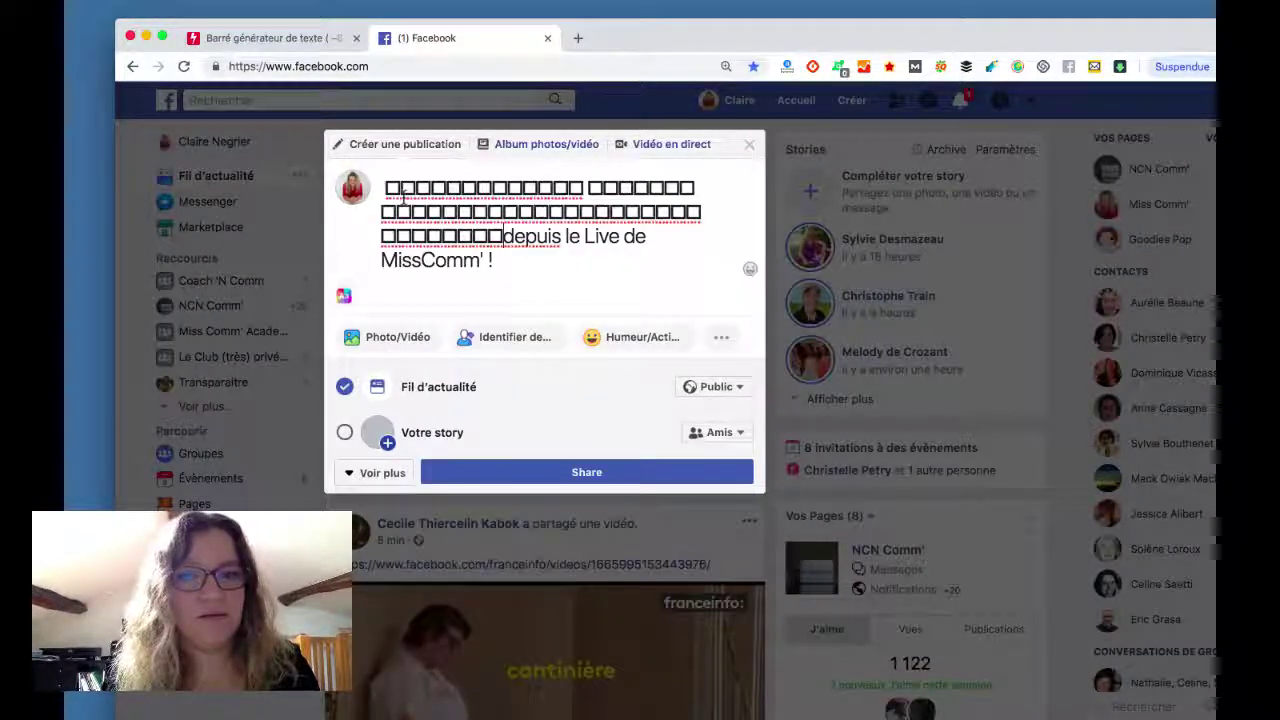
key("super+z")
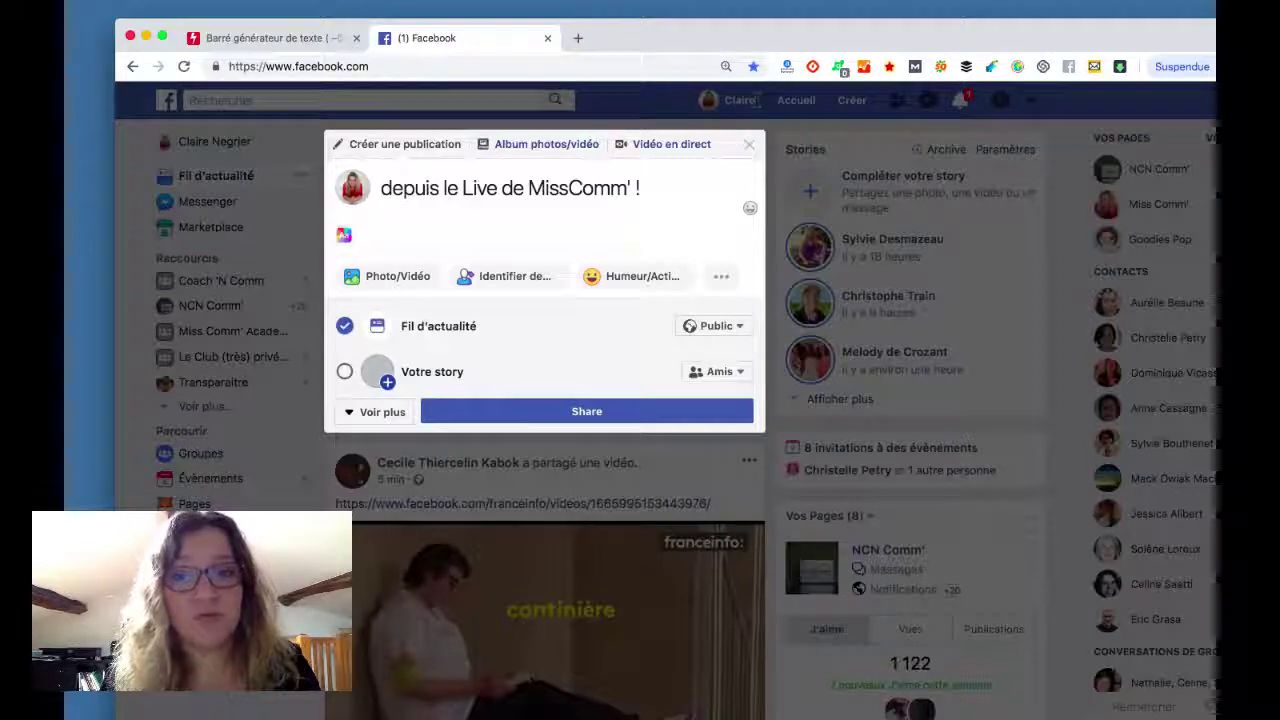
Step: Close the Facebook post composer, reopening the draft in between to check its text
left_click(748, 144)
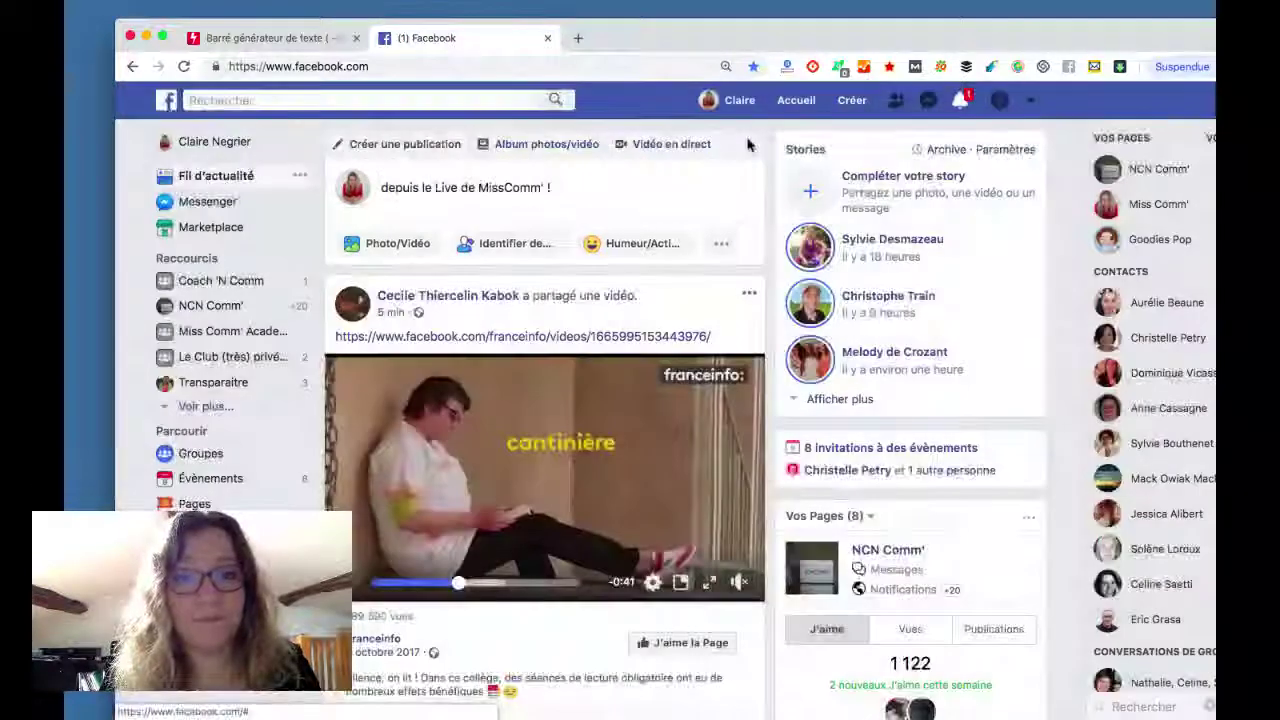
left_click(377, 191)
key("super+v")
key("super+z")
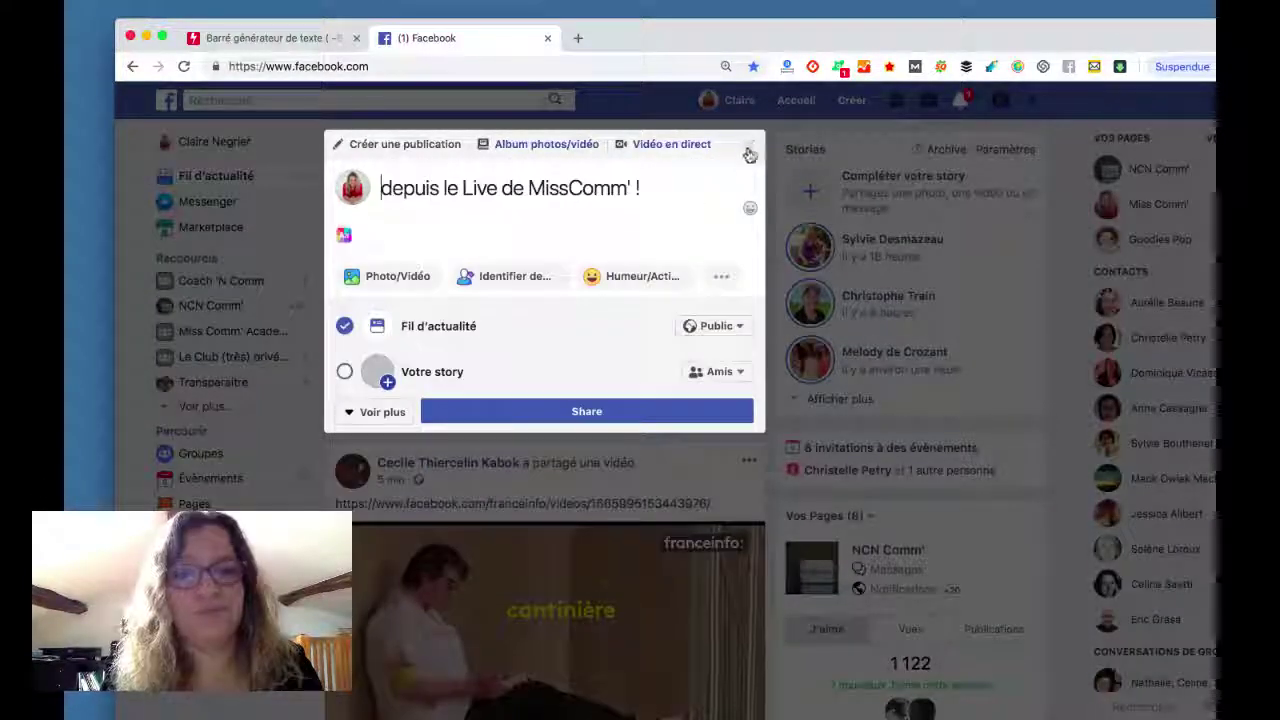
left_click(748, 144)
double_click(603, 186)
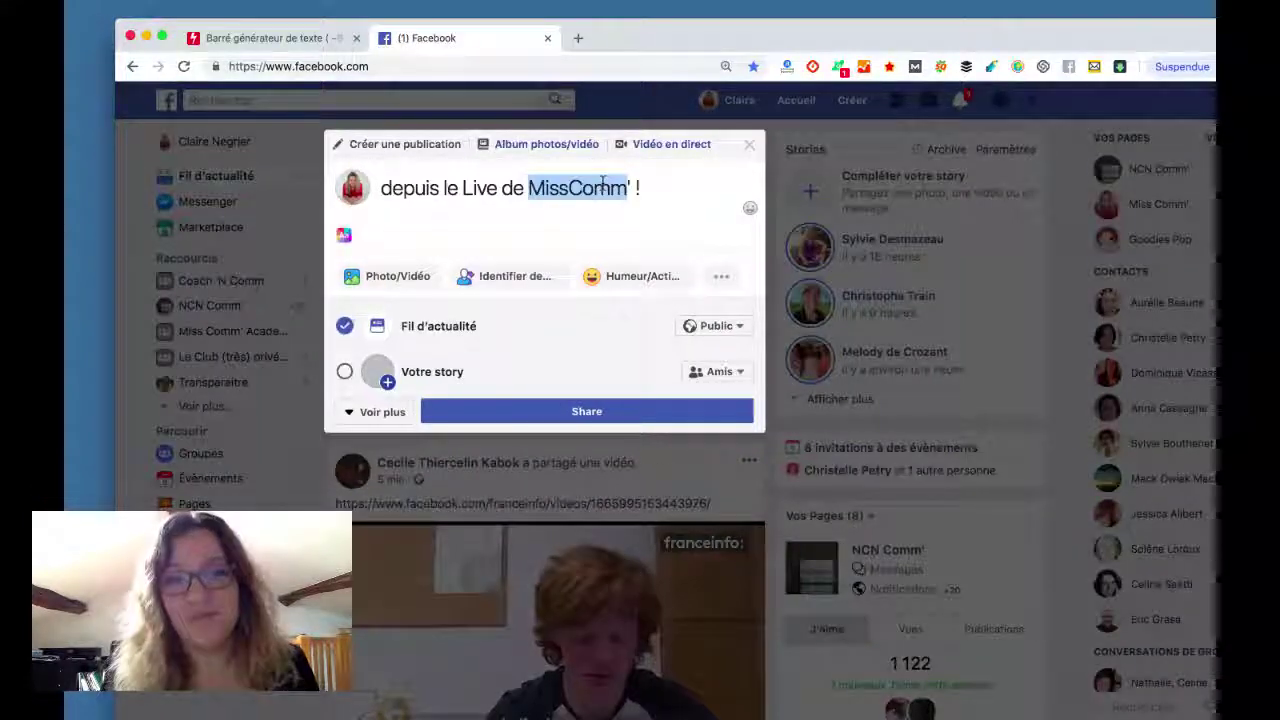
left_click(746, 150)
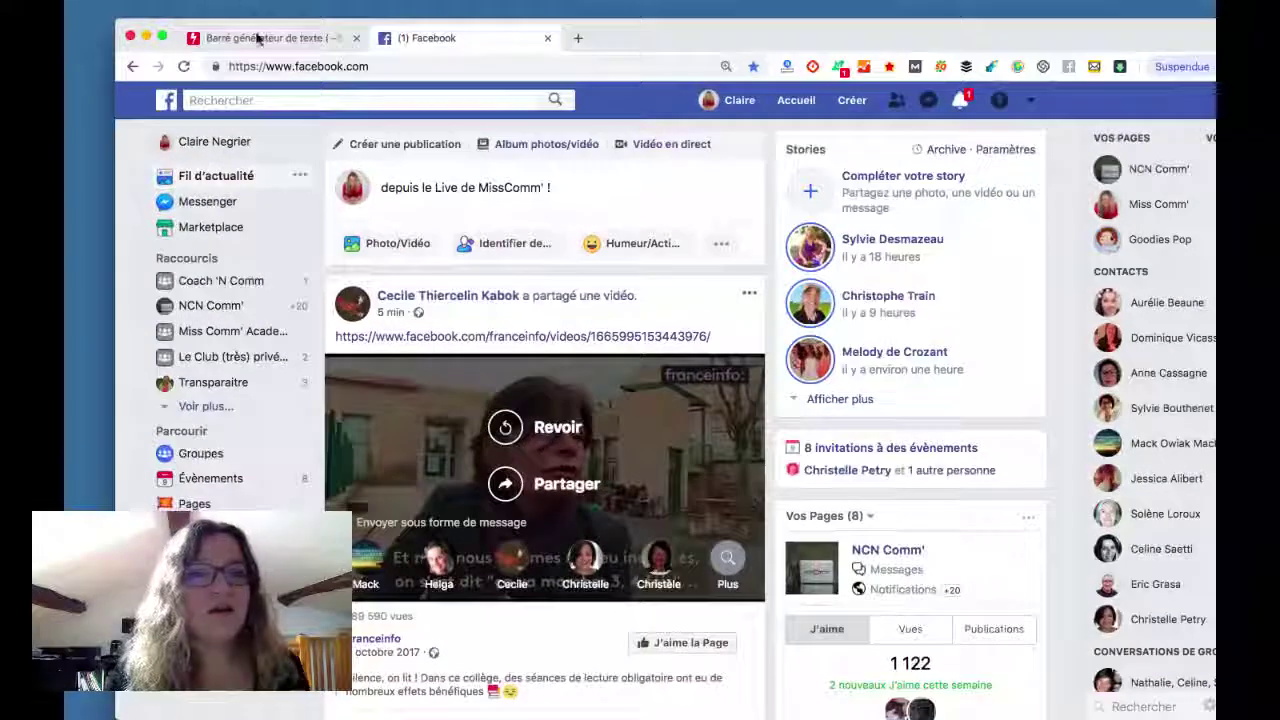
Step: Return to the PiliApp generator and preview "Tester les fontionnalités" in every style from Barré through to ligne de vague
left_click(258, 38)
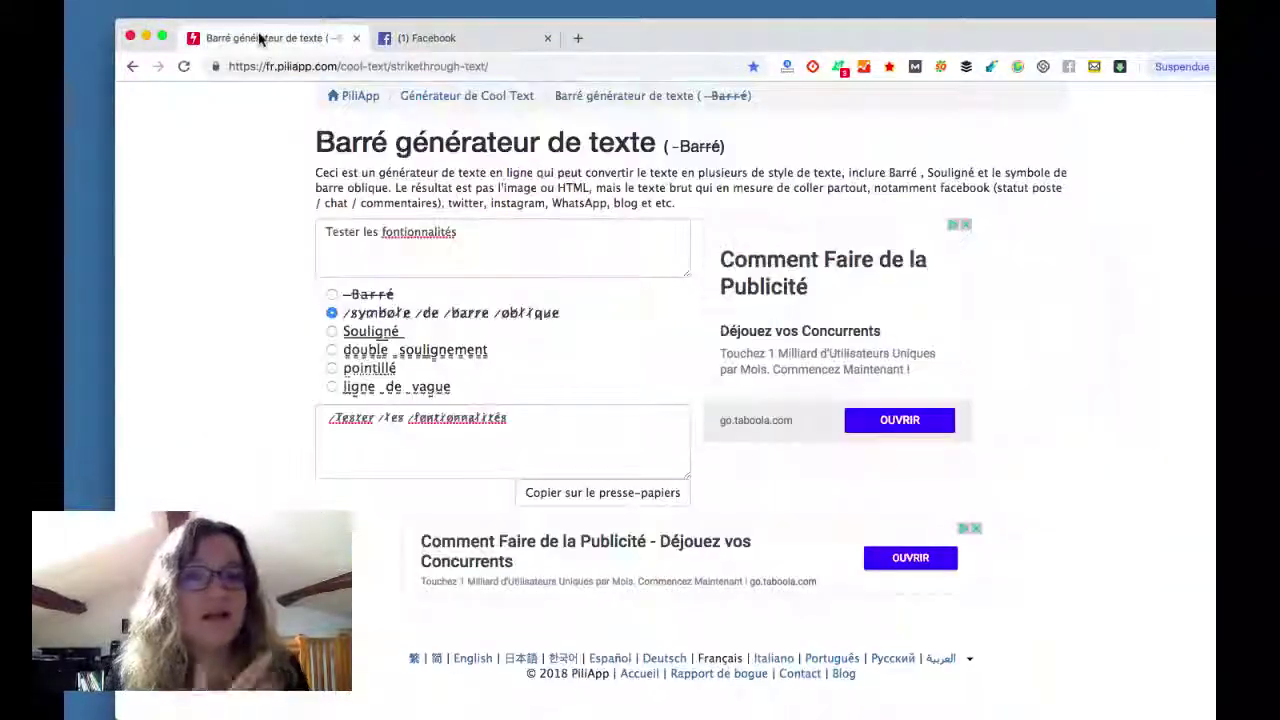
left_click(331, 294)
left_click(331, 313)
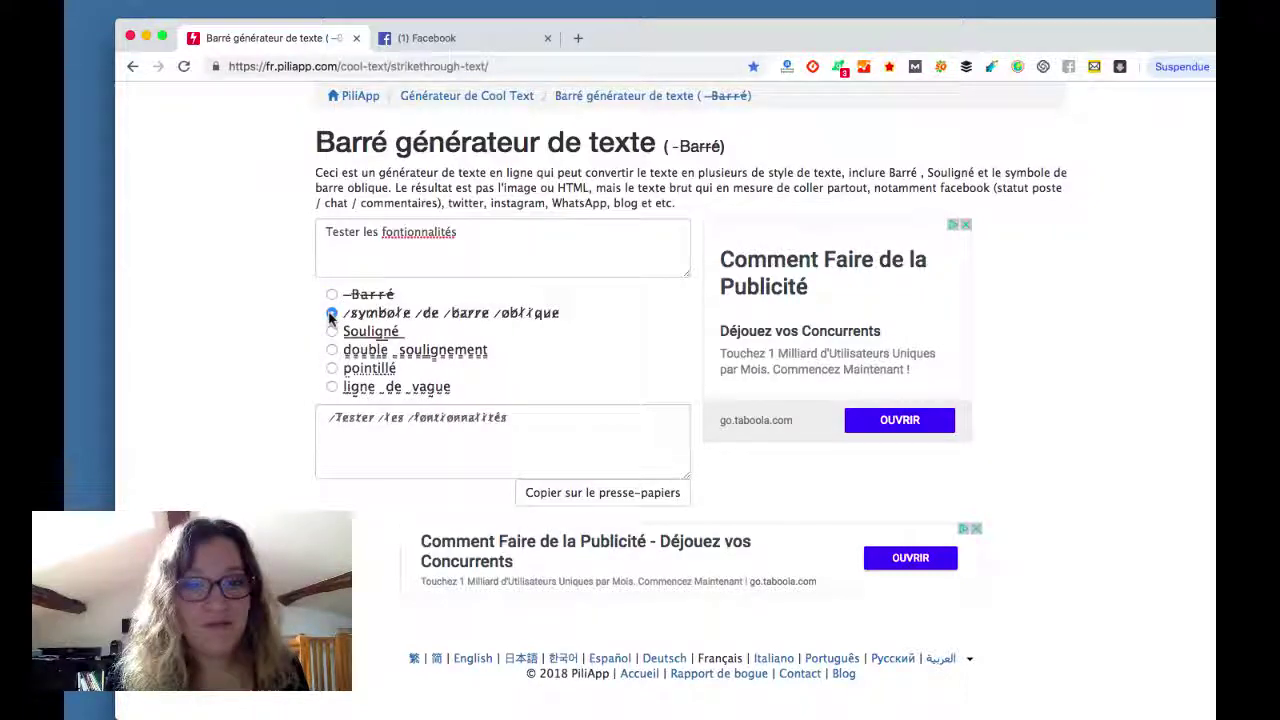
left_click(331, 331)
left_click(331, 350)
left_click(332, 369)
left_click(332, 388)
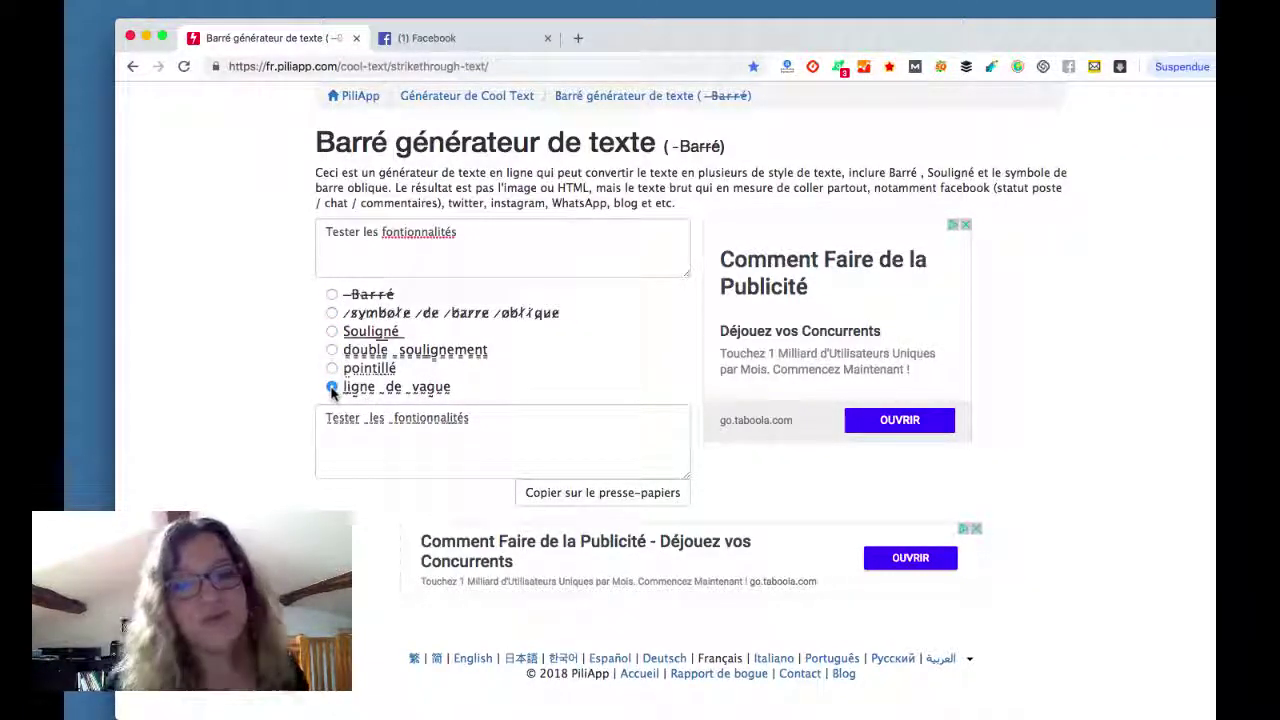